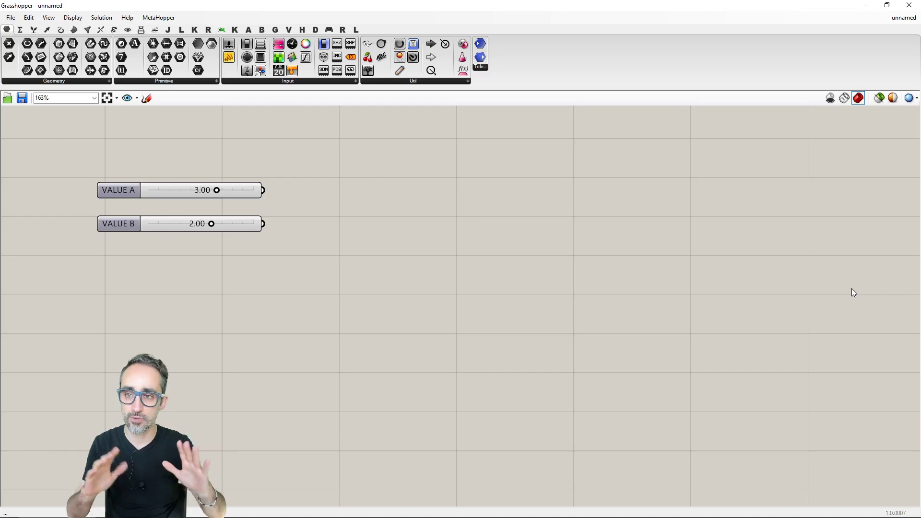
left_click(887, 5)
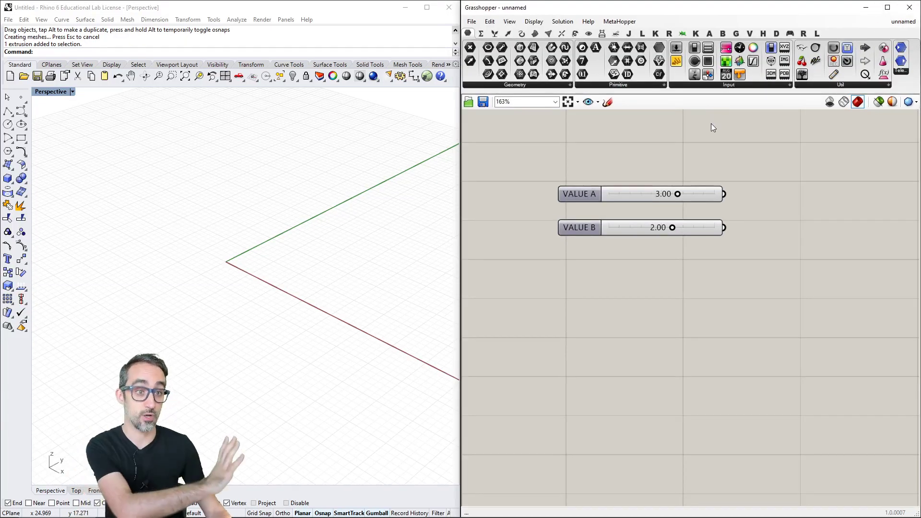
left_click(893, 10)
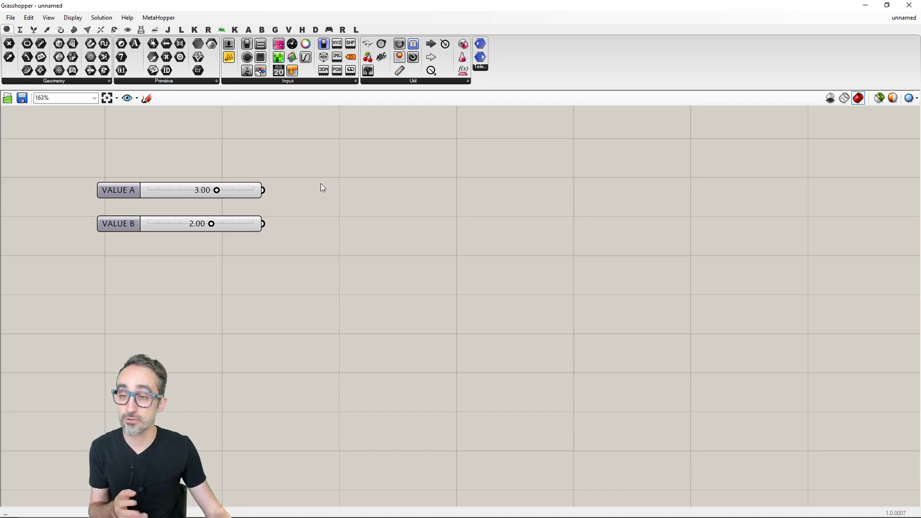
right_click(241, 187)
left_click(269, 145)
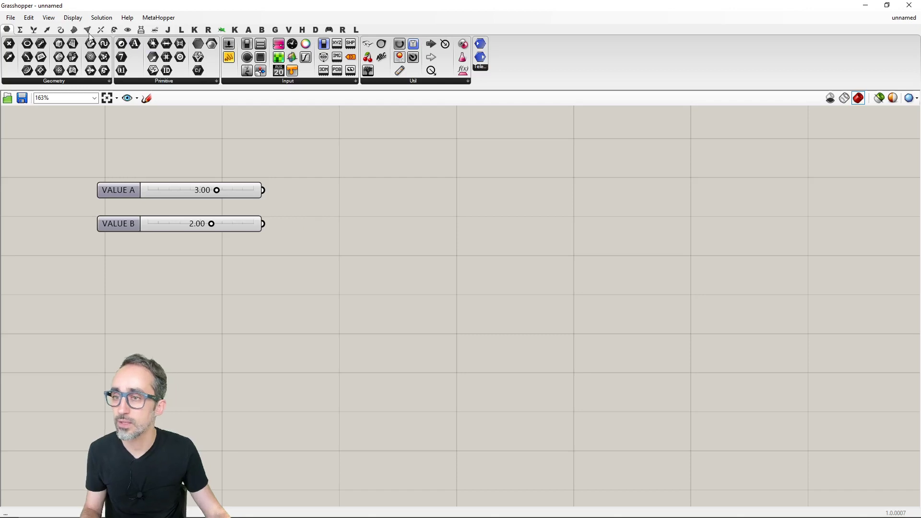
- Place an Addition math operator component on the canvas beside the VALUE A and VALUE B sliders
left_click(19, 31)
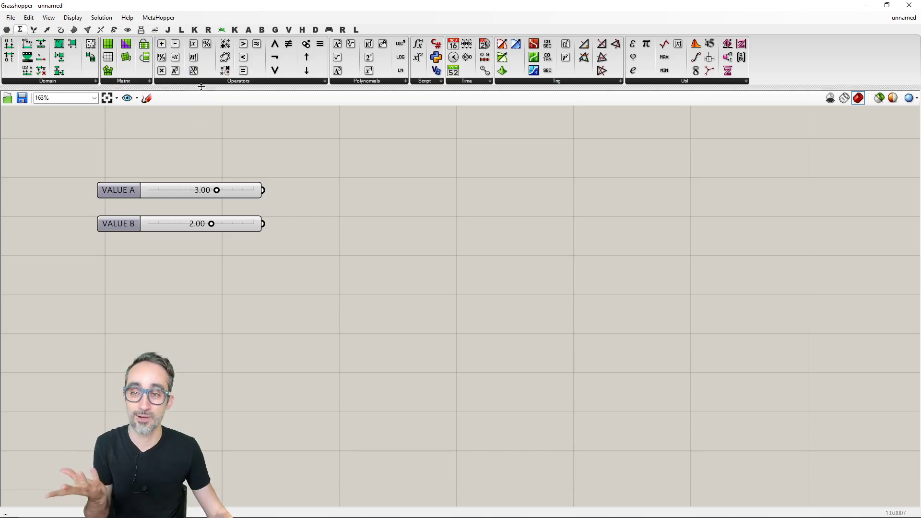
left_click(200, 82)
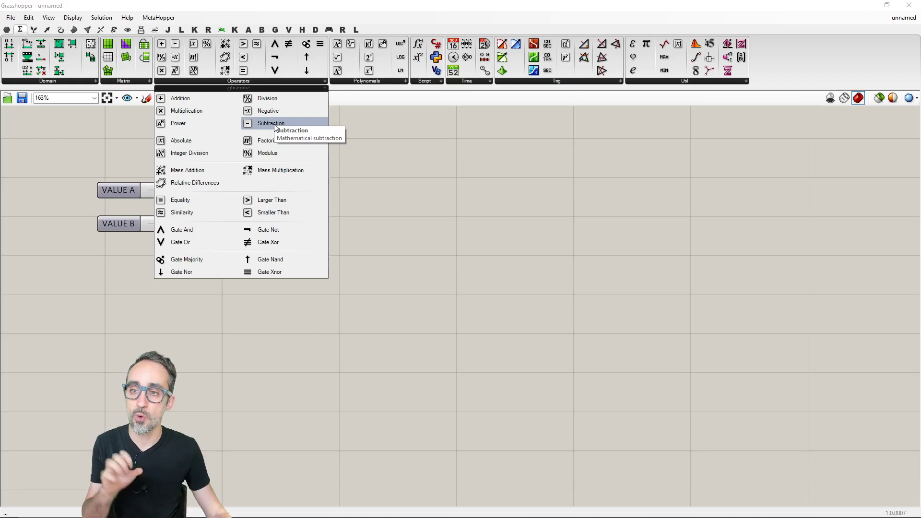
left_click(177, 98)
left_click(377, 205)
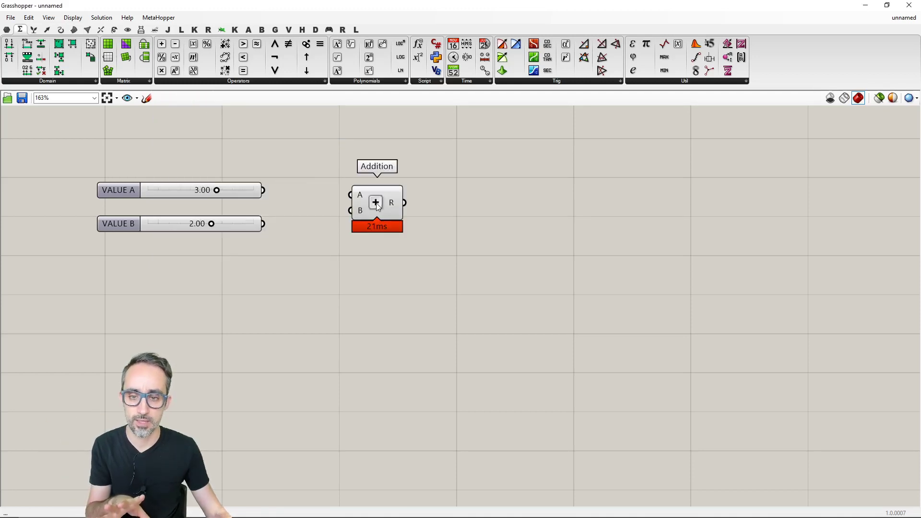
left_click_drag(377, 205, 383, 210)
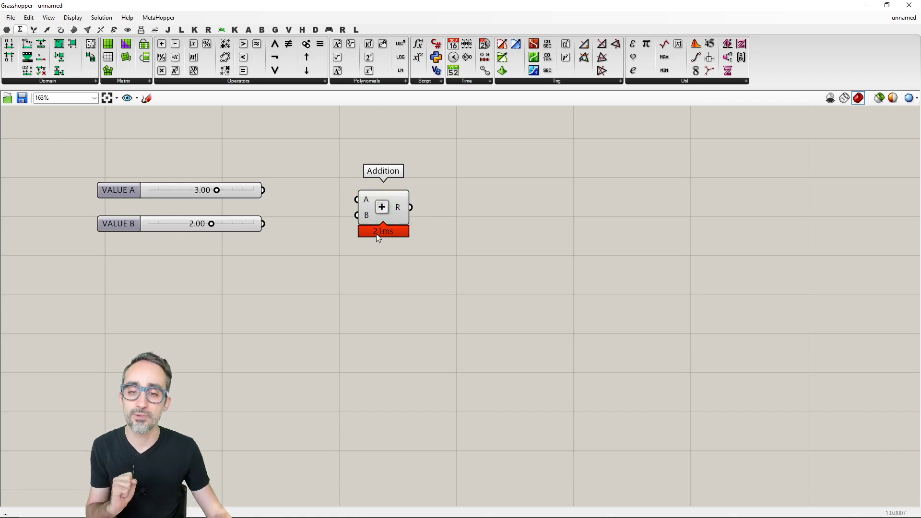
mouse_move(367, 204)
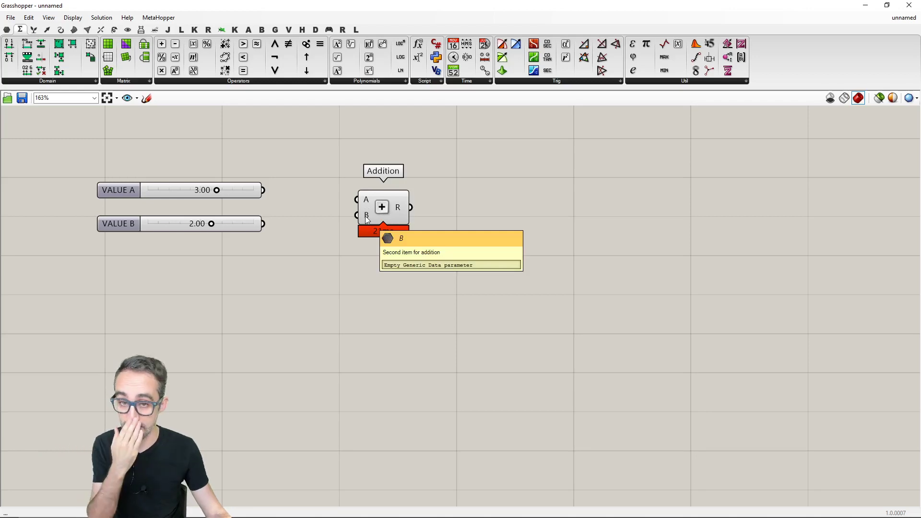
mouse_move(400, 208)
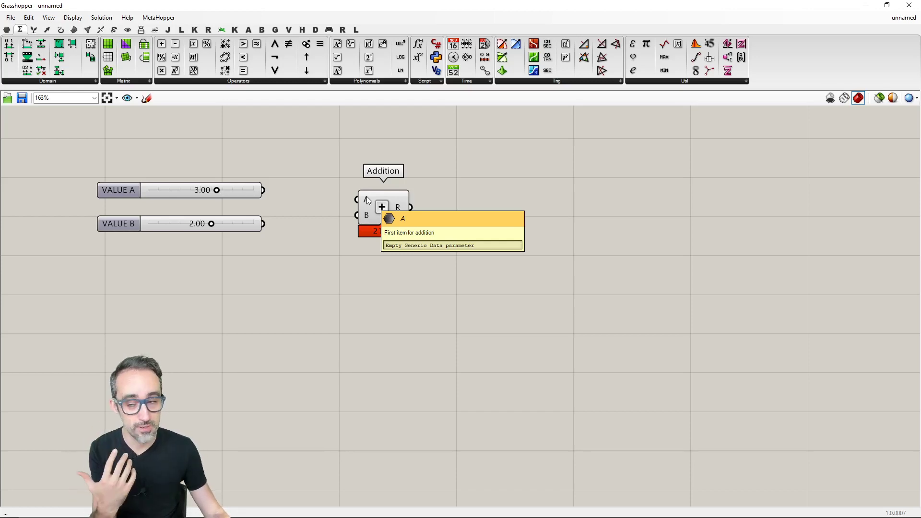
- Move the Addition component farther away from the two value sliders to leave room for wiring
left_click(7, 30)
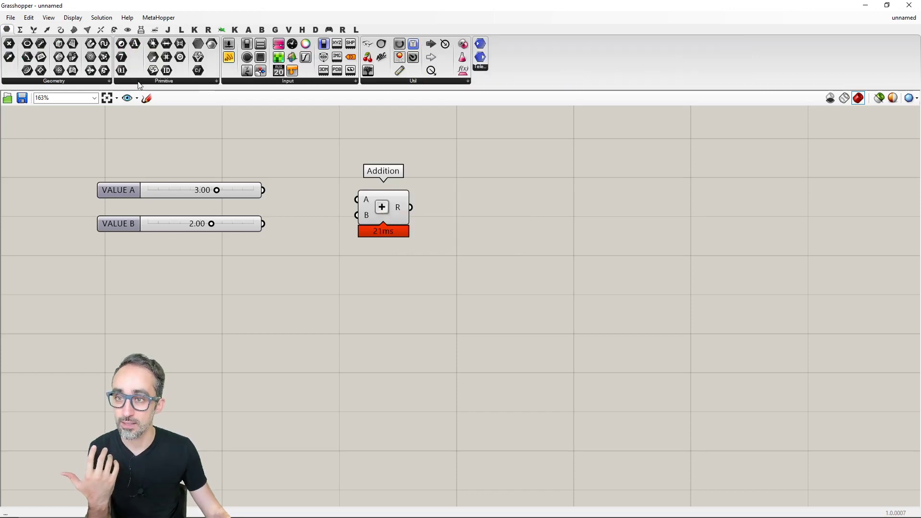
left_click(139, 81)
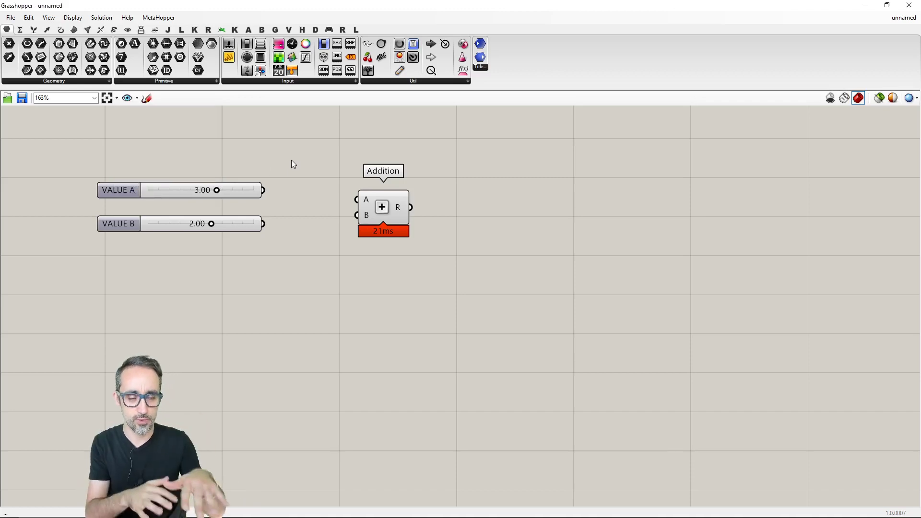
left_click_drag(387, 206, 438, 203)
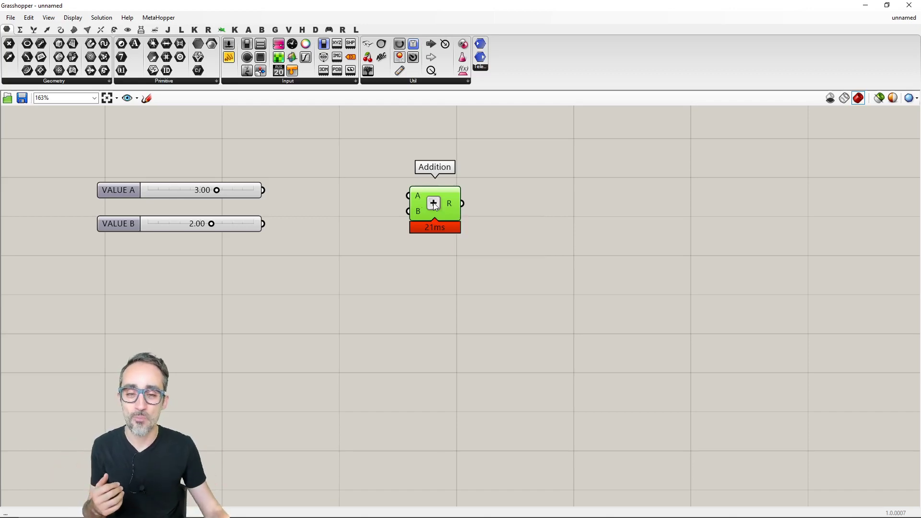
mouse_move(419, 199)
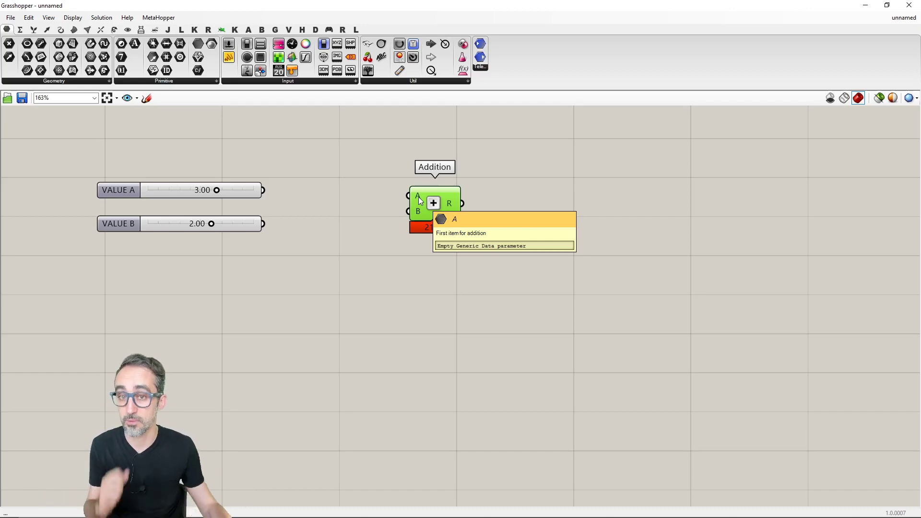
- Add a Panel after the Addition component and connect Addition's R output to the Panel's input
left_click(366, 147)
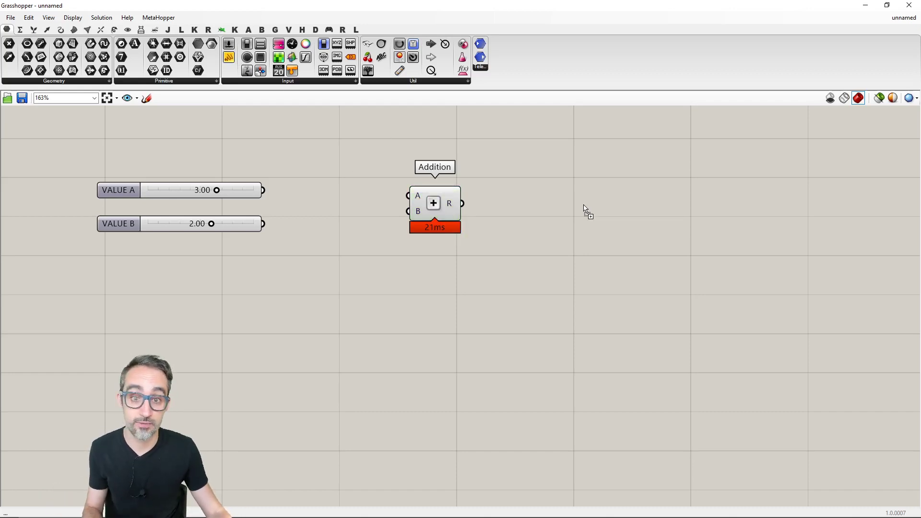
left_click_drag(585, 210, 578, 204)
left_click_drag(462, 203, 540, 203)
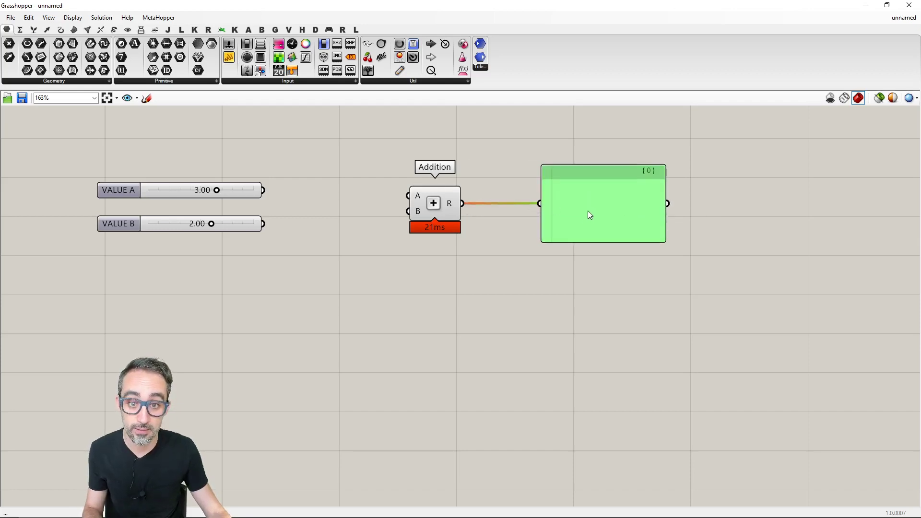
left_click(571, 281)
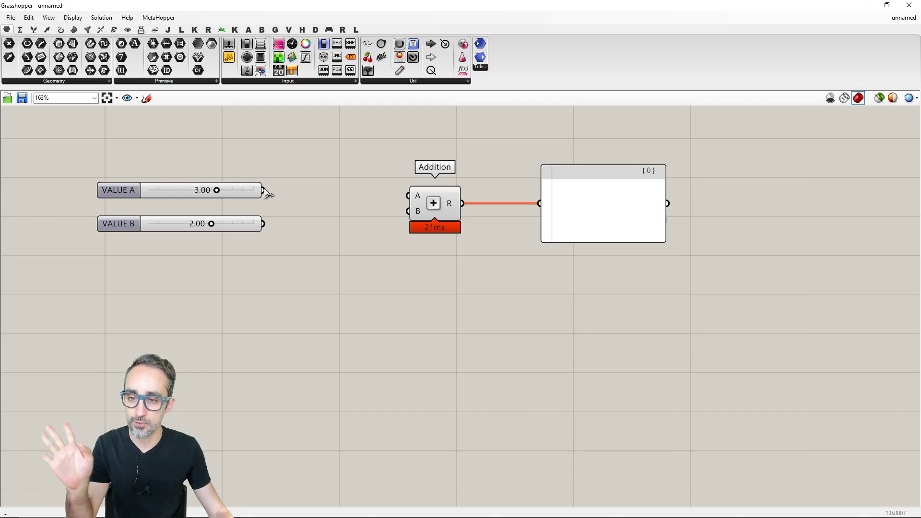
- Connect the VALUE A slider to Addition's A input and the VALUE B slider to its B input
left_click_drag(264, 190, 412, 200)
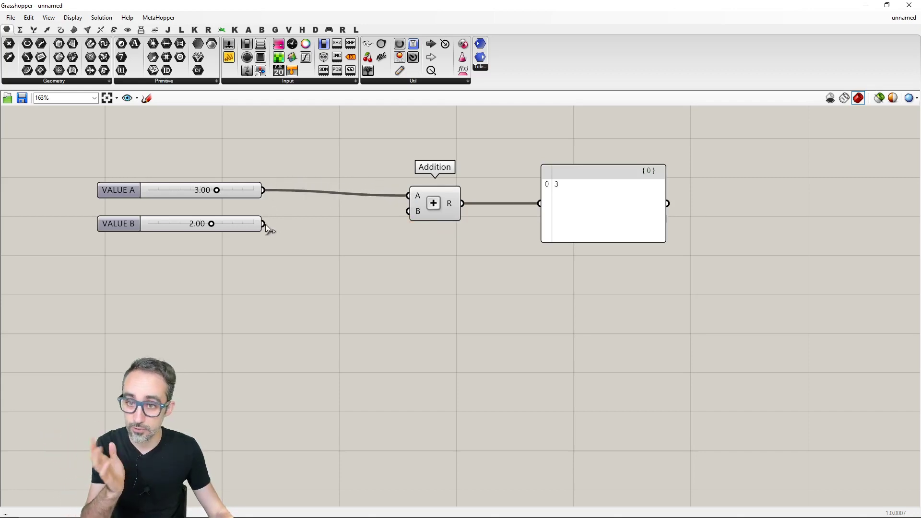
left_click_drag(265, 224, 407, 212)
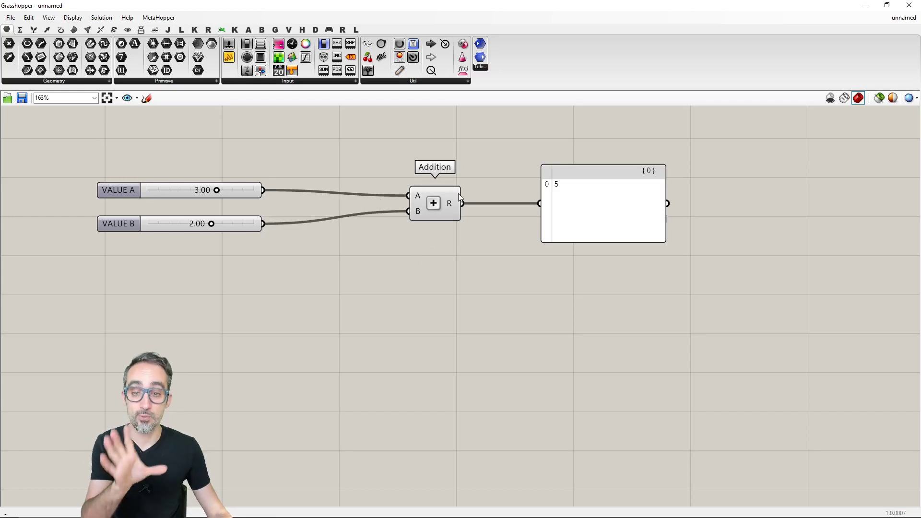
mouse_move(454, 195)
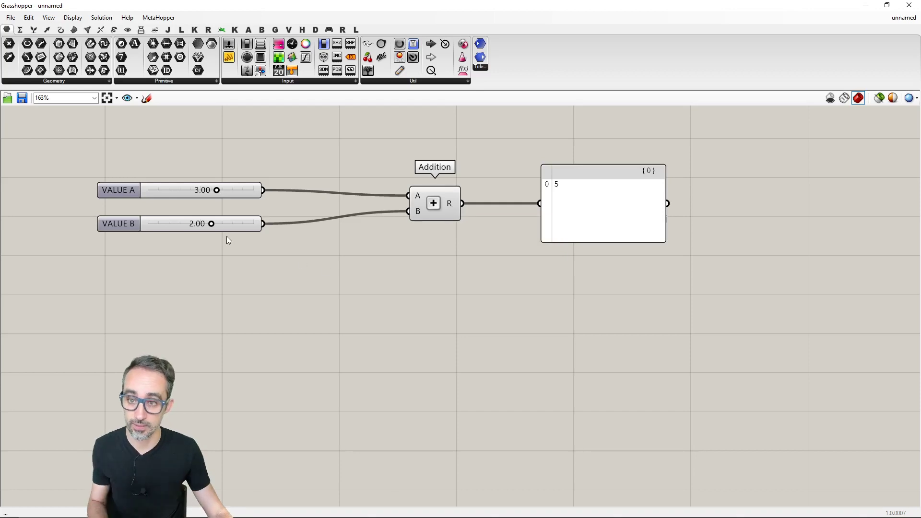
left_click_drag(191, 224, 224, 224)
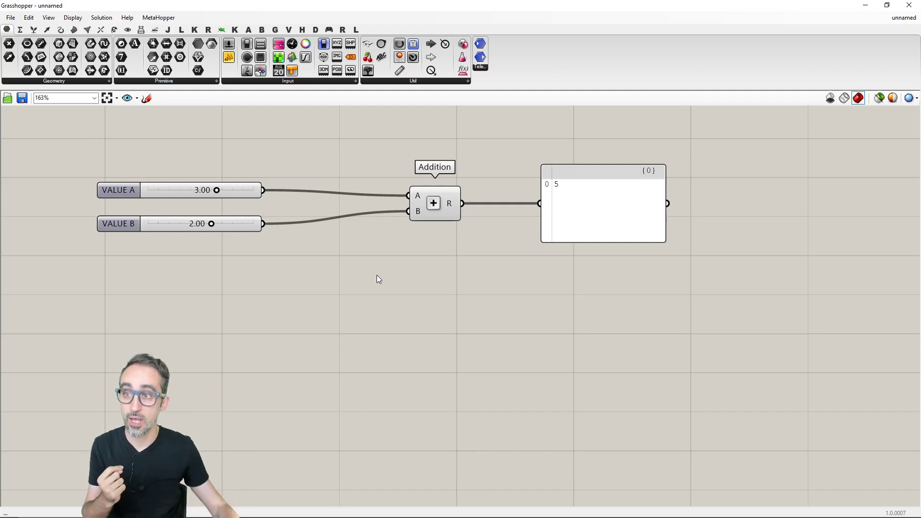
- Place a Subtraction operator component on the canvas directly below the Addition component
left_click(20, 31)
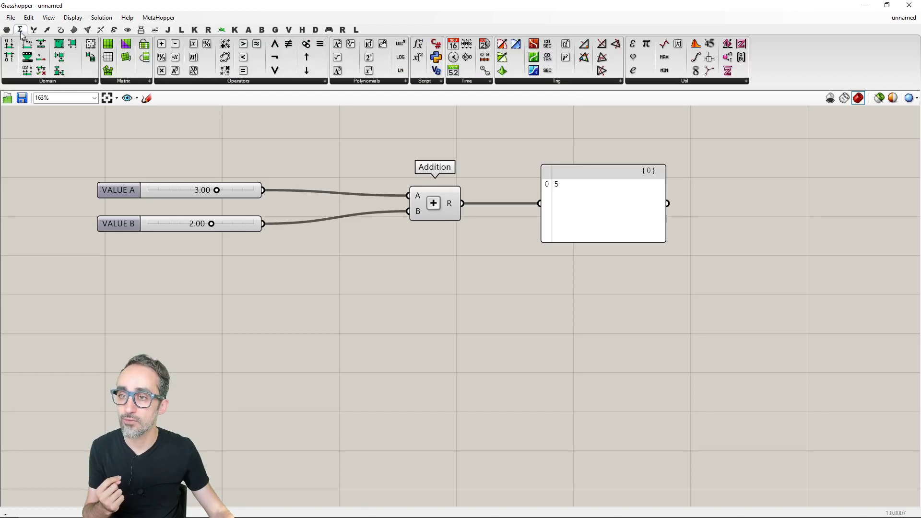
left_click(182, 81)
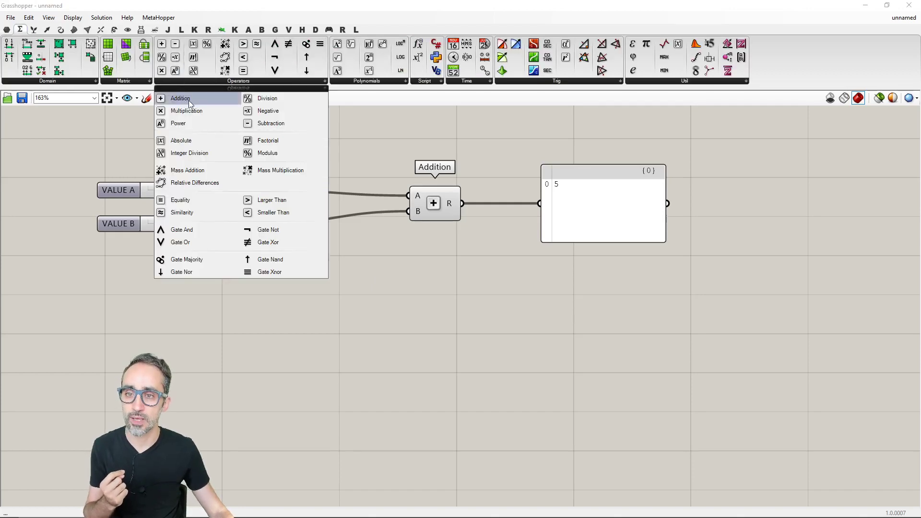
left_click(262, 123)
left_click(437, 290)
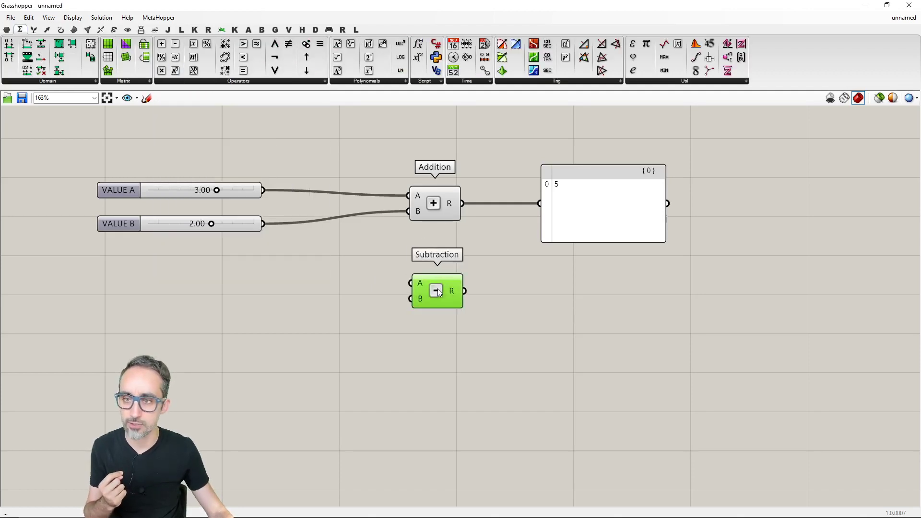
- Add a Multiplication operator component and position it in line below the Subtraction component
left_click(189, 81)
left_click(210, 110)
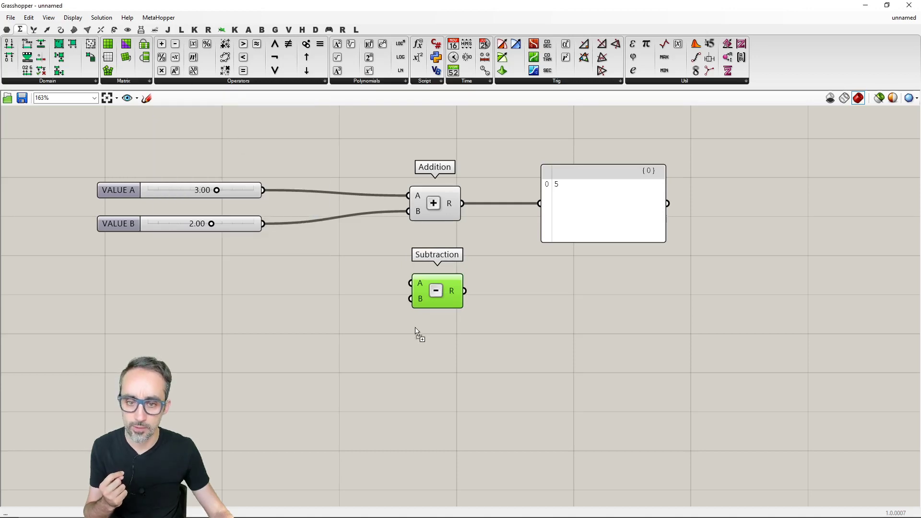
left_click(425, 335)
left_click_drag(429, 344, 439, 372)
- Add a Division operator component below the Multiplication component
left_click(205, 81)
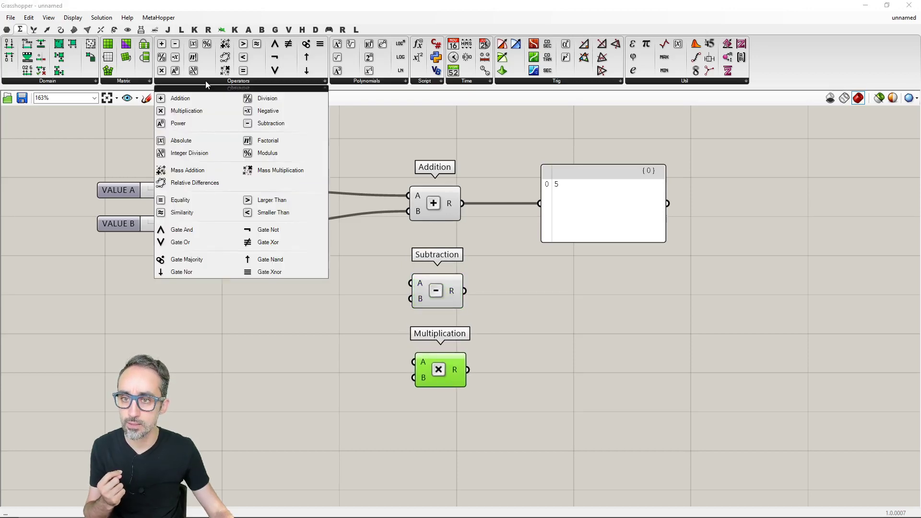
left_click(270, 102)
left_click(443, 437)
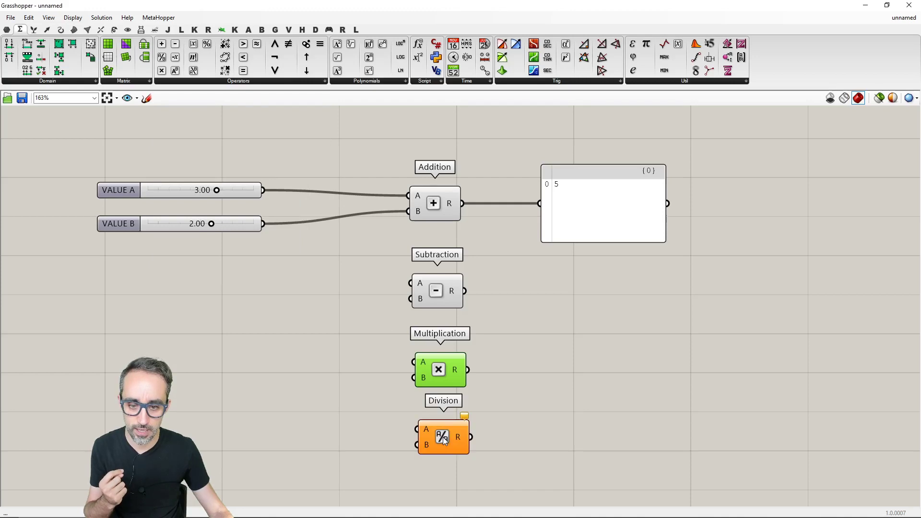
- Shrink the result Panel and copy it for Subtraction, Multiplication and Division, wiring each component's R output to its own Panel
left_click_drag(599, 226, 595, 201)
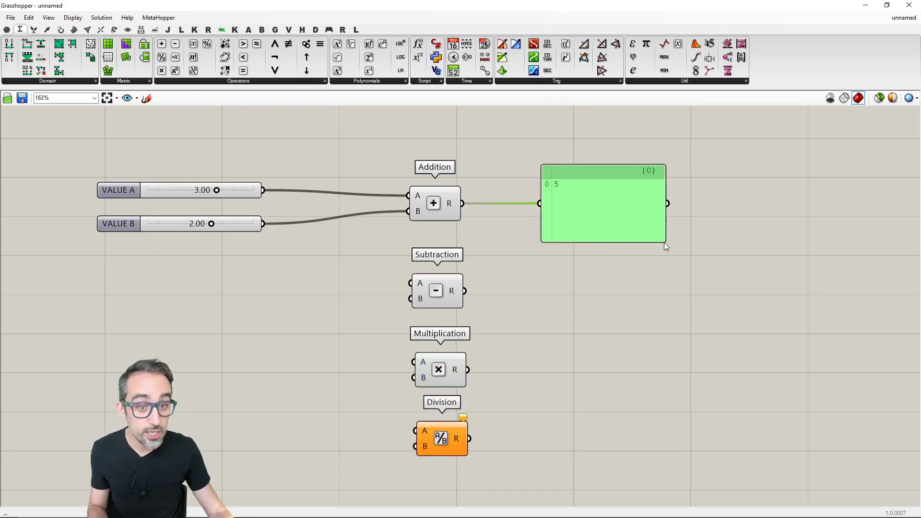
left_click_drag(664, 243, 575, 303)
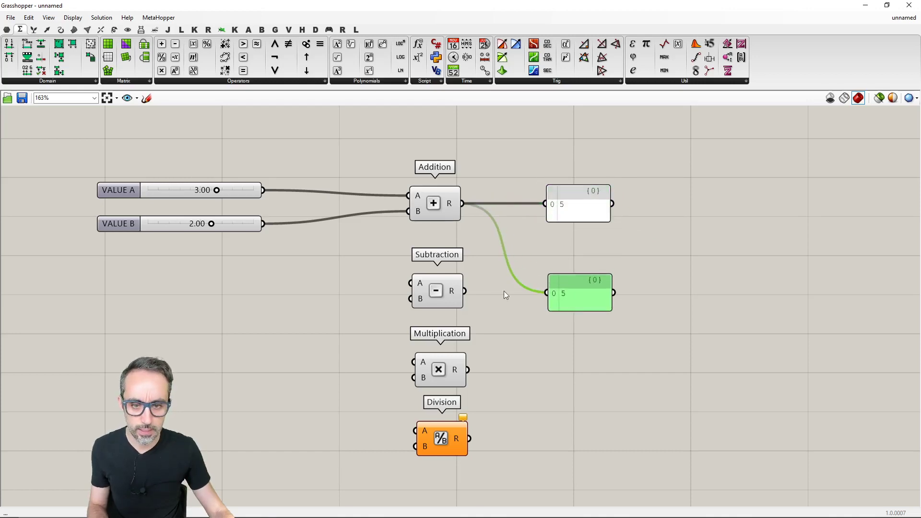
left_click_drag(465, 290, 584, 378)
left_click_drag(504, 370, 573, 434)
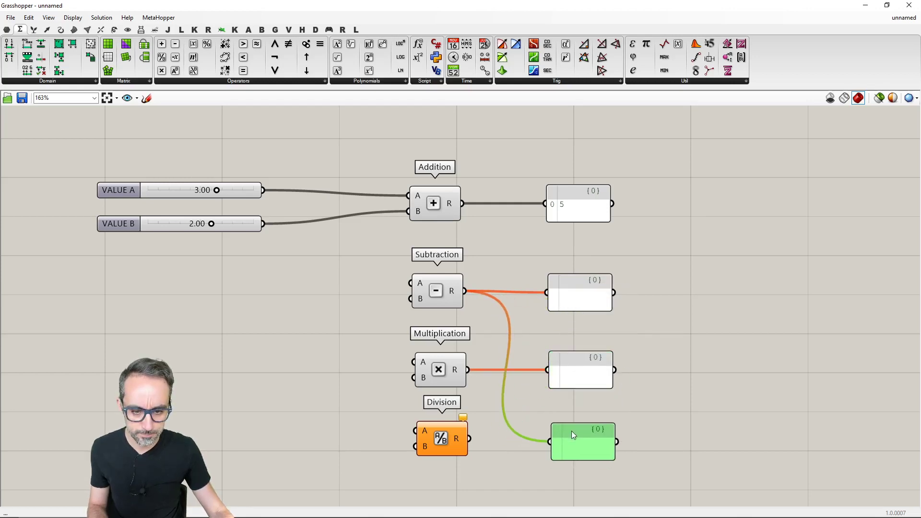
left_click_drag(470, 439, 550, 441)
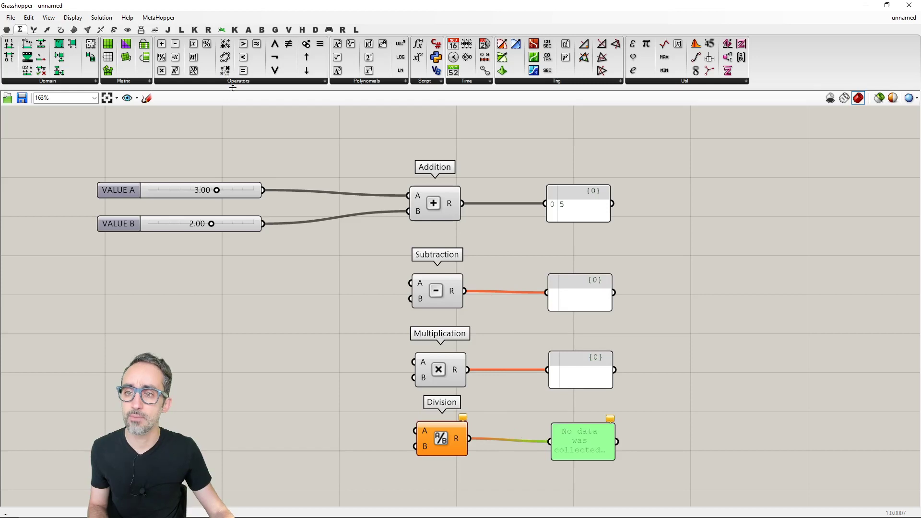
- Add a Power component below Division and connect its R output to another copy of the result Panel
left_click(196, 82)
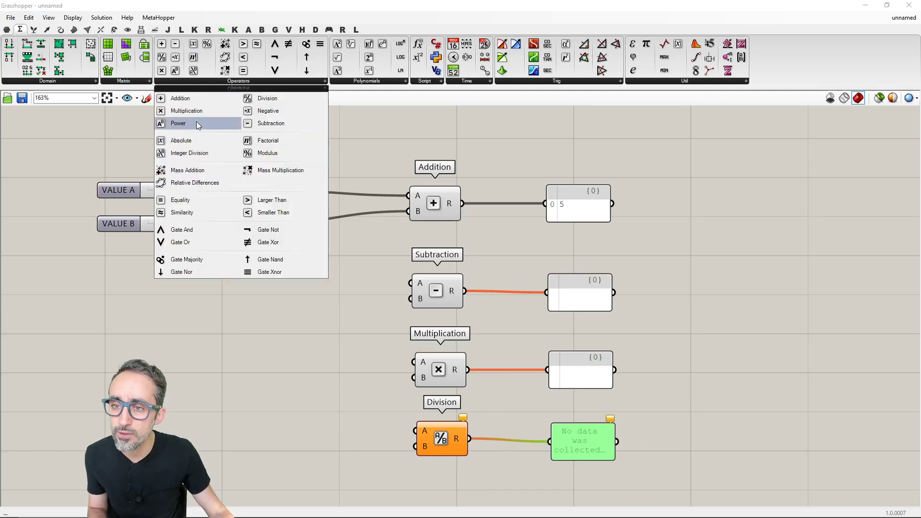
left_click_drag(197, 124, 448, 439)
left_click(577, 359)
left_click_drag(577, 358, 588, 434, "alt")
left_click_drag(474, 434, 561, 438)
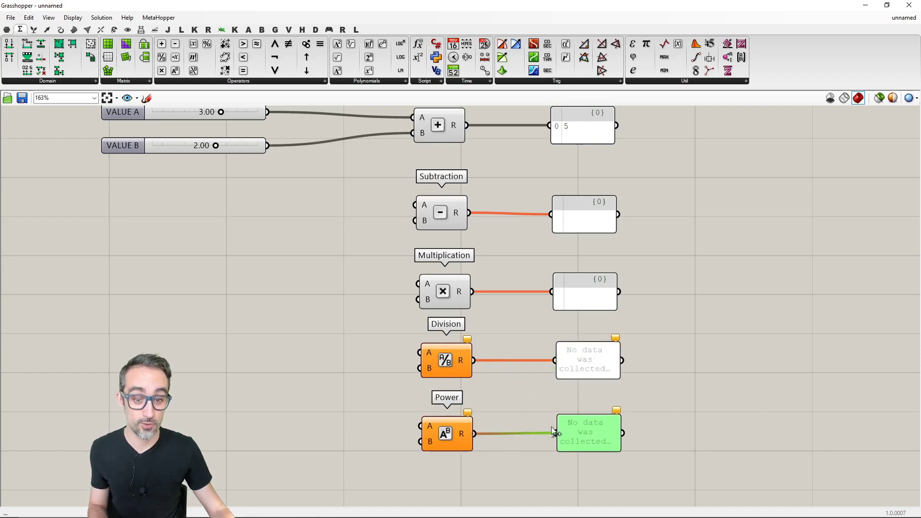
scroll(523, 404, "down", 1)
left_click(665, 253)
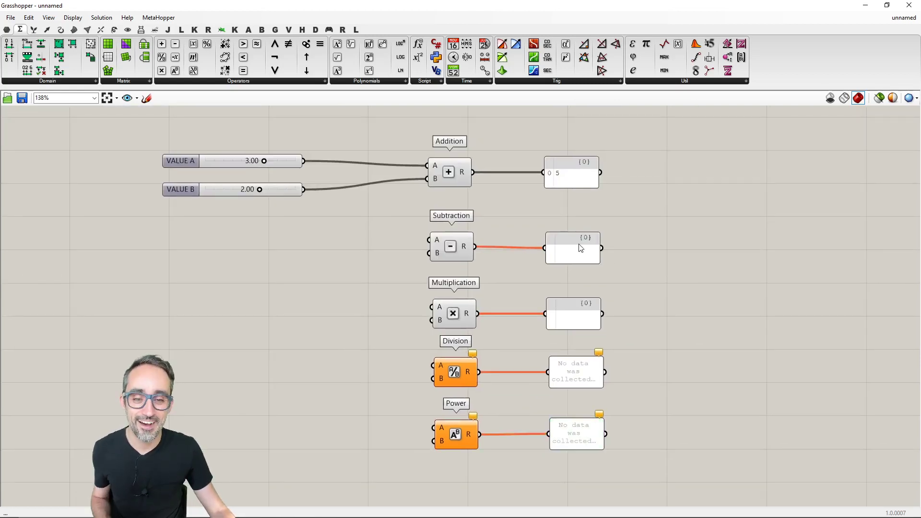
- Duplicate the VALUE A and VALUE B slider pair beside the Subtraction, Multiplication, Division and Power components
left_click_drag(342, 134, 289, 215)
left_click(354, 217)
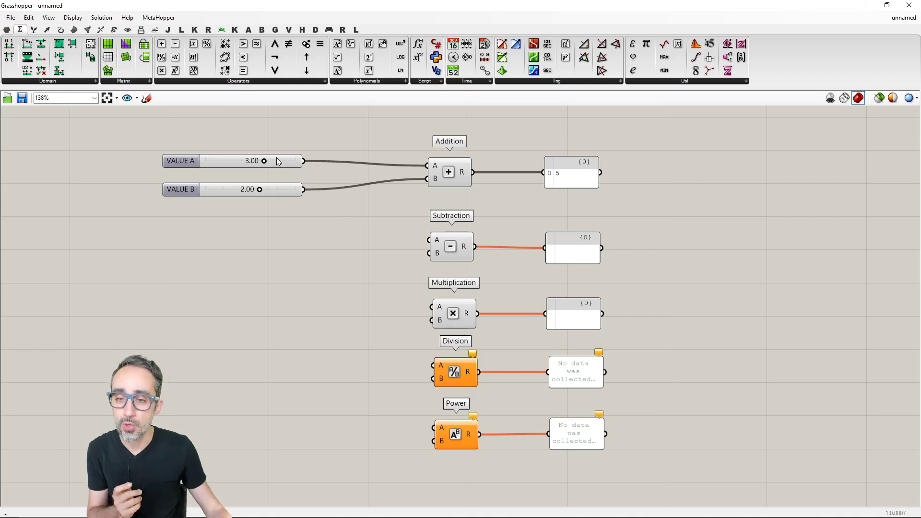
left_click_drag(276, 158, 280, 313)
left_click(324, 199)
key("ctrl+v")
left_click_drag(303, 200, 283, 385)
key("ctrl+v")
left_click_drag(313, 198, 285, 432)
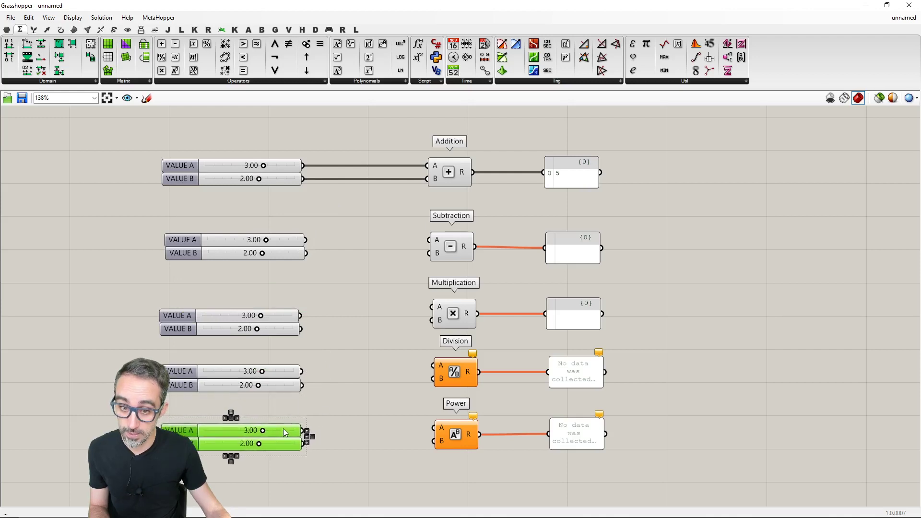
- Wire each duplicated VALUE A and VALUE B slider into the A and B inputs of its Subtraction, Multiplication, Division or Power component
left_click_drag(305, 239, 430, 252)
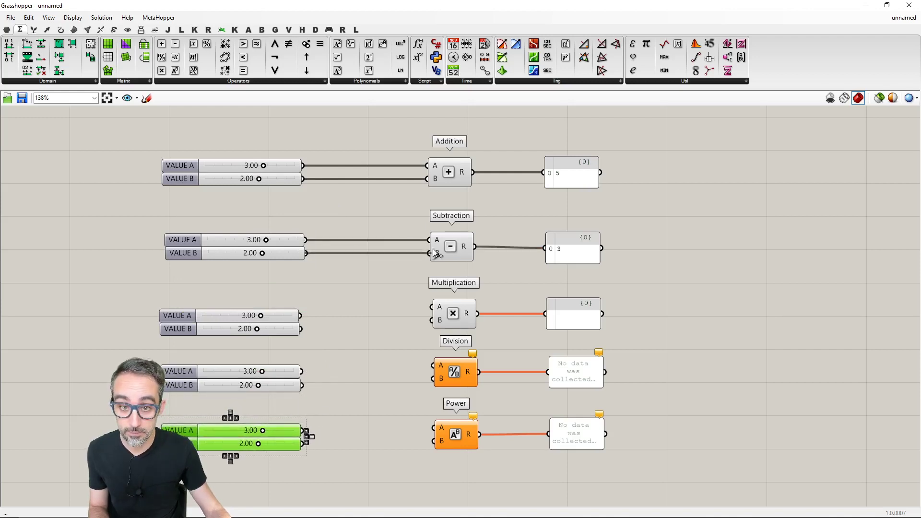
left_click_drag(300, 315, 432, 307)
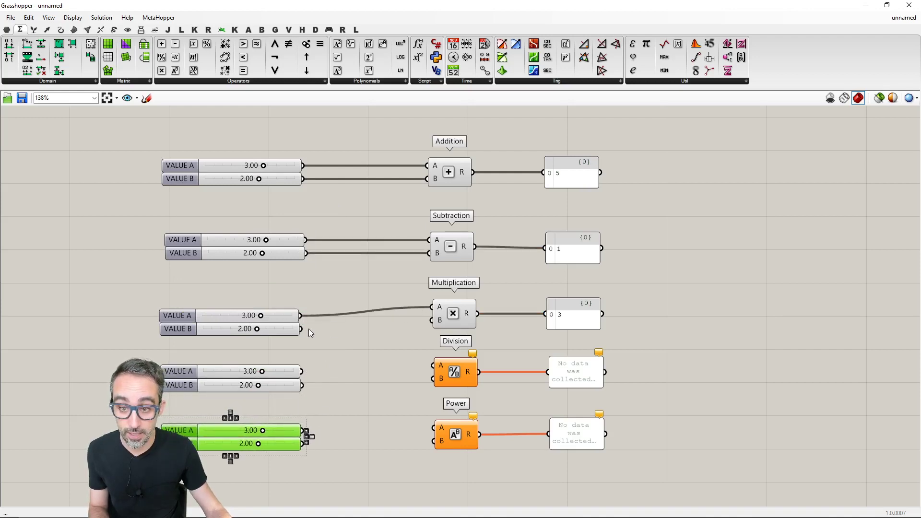
left_click_drag(302, 330, 431, 320)
left_click_drag(301, 371, 433, 365)
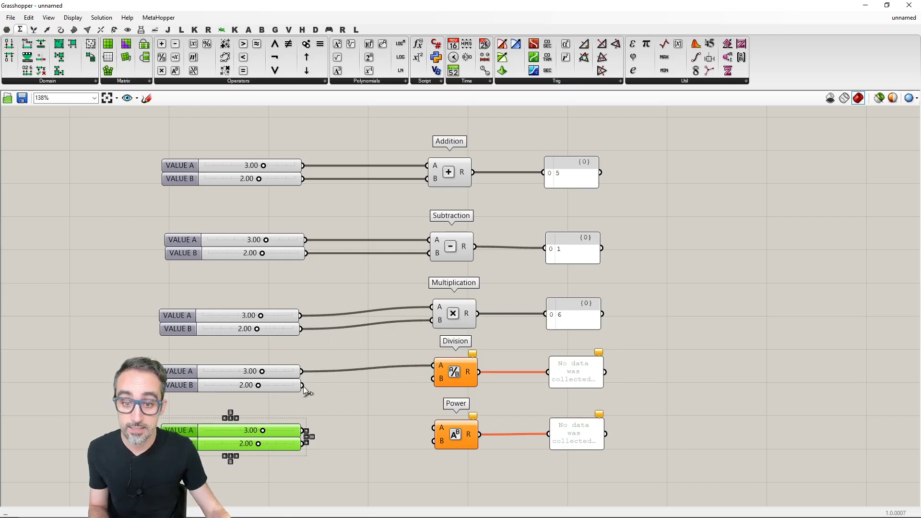
left_click_drag(304, 387, 434, 379)
left_click_drag(304, 431, 433, 427)
left_click(314, 452)
left_click_drag(303, 444, 434, 441)
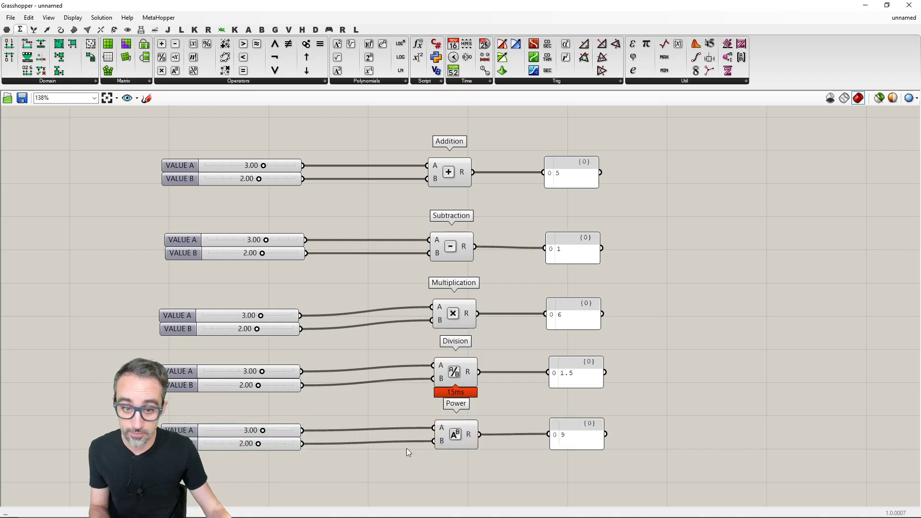
right_click_drag(403, 463, 402, 449)
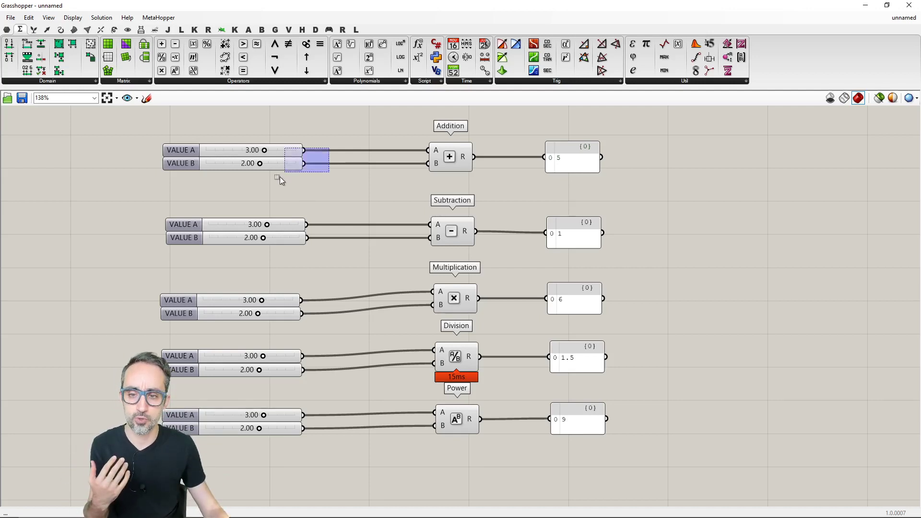
left_click_drag(280, 178, 279, 177)
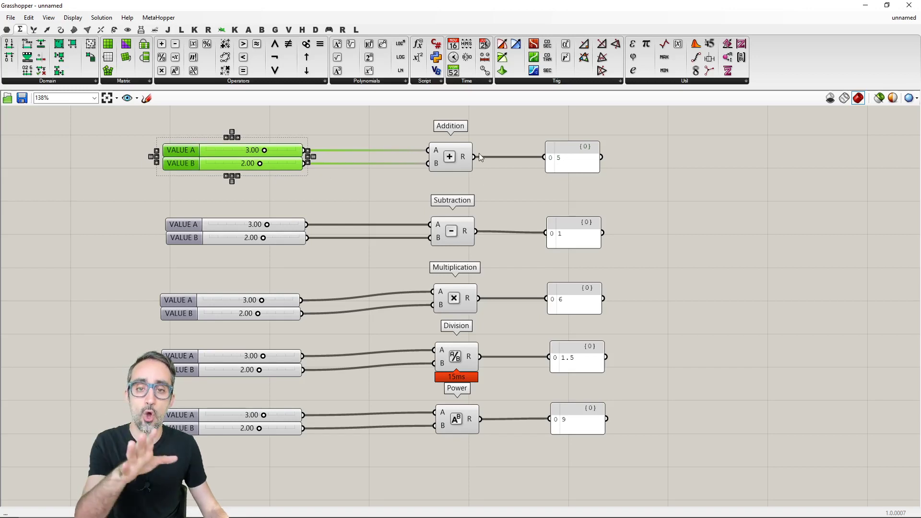
left_click(505, 451)
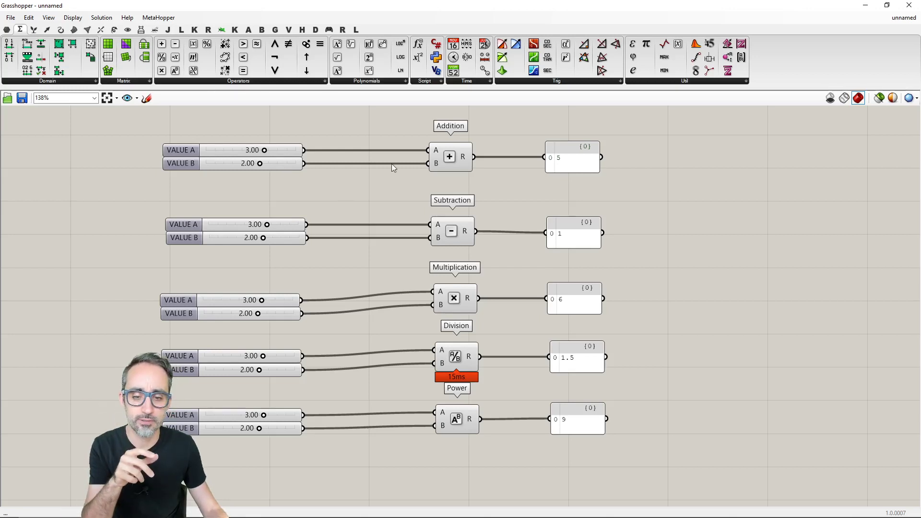
- Turn off the Profiler canvas widget
left_click(73, 18)
mouse_move(100, 188)
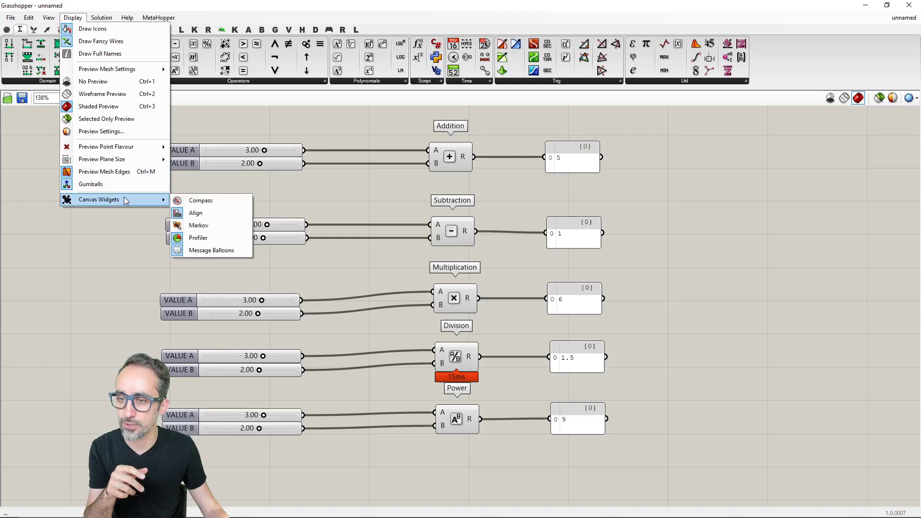
left_click(207, 238)
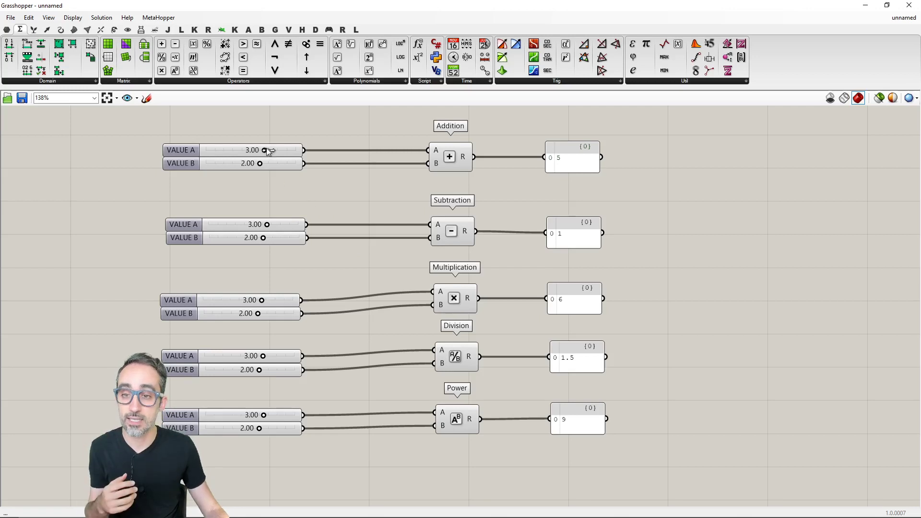
- Set the VALUE A sliders feeding Addition and Subtraction to 6.32
left_click_drag(263, 151, 280, 152)
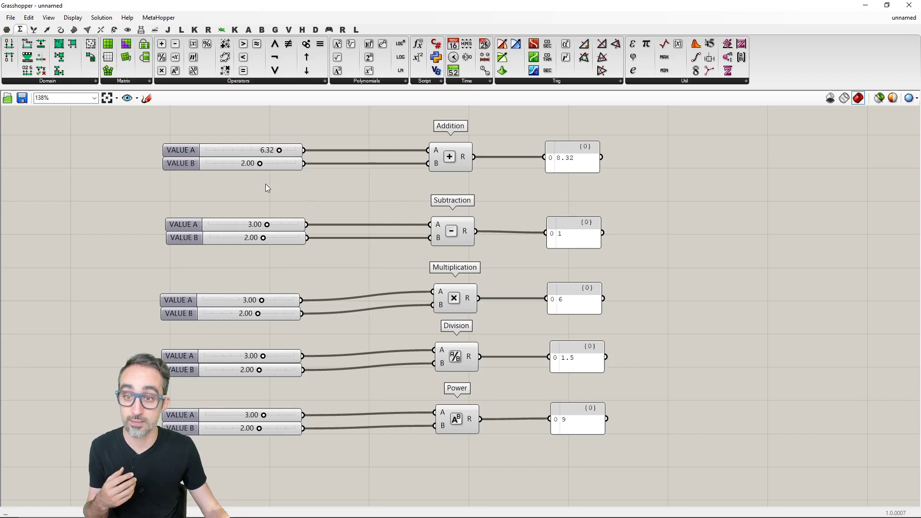
mouse_move(266, 223)
left_mouse_down()
mouse_move(288, 227)
mouse_move(272, 229)
left_mouse_up()
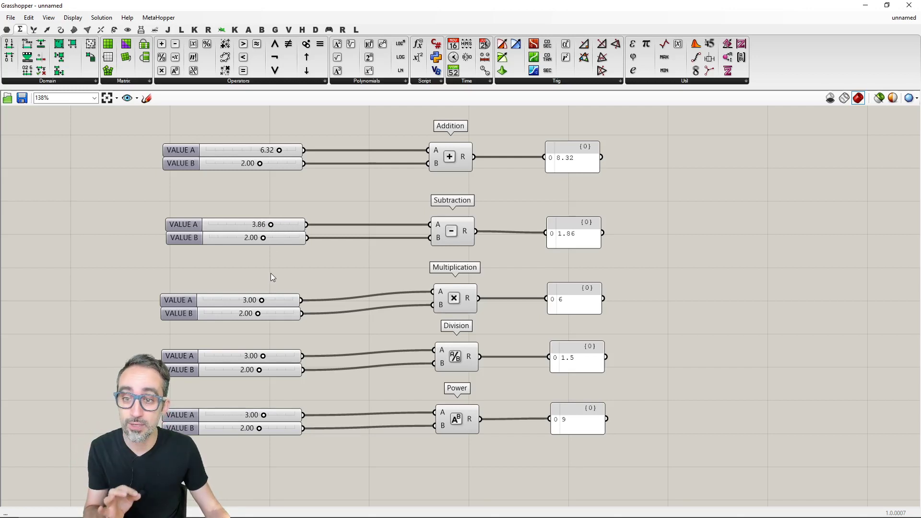
left_click(256, 228)
double_click(256, 226)
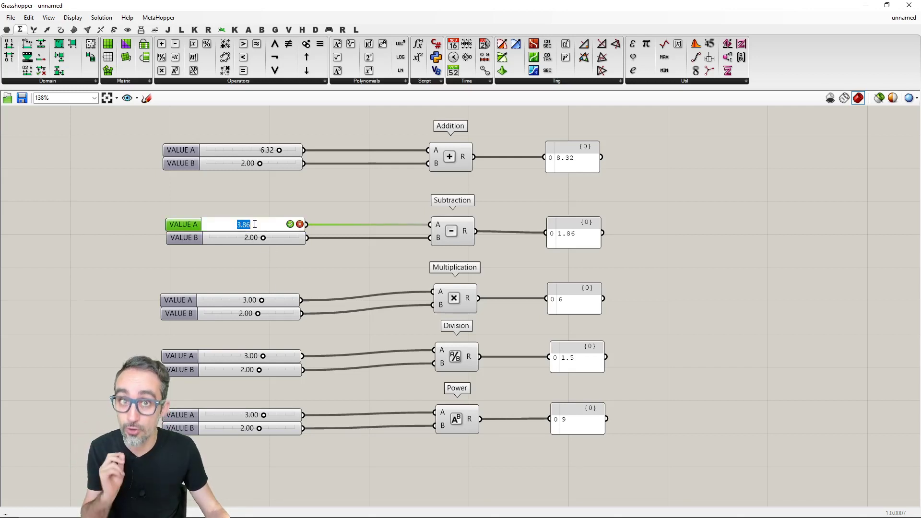
type("6")
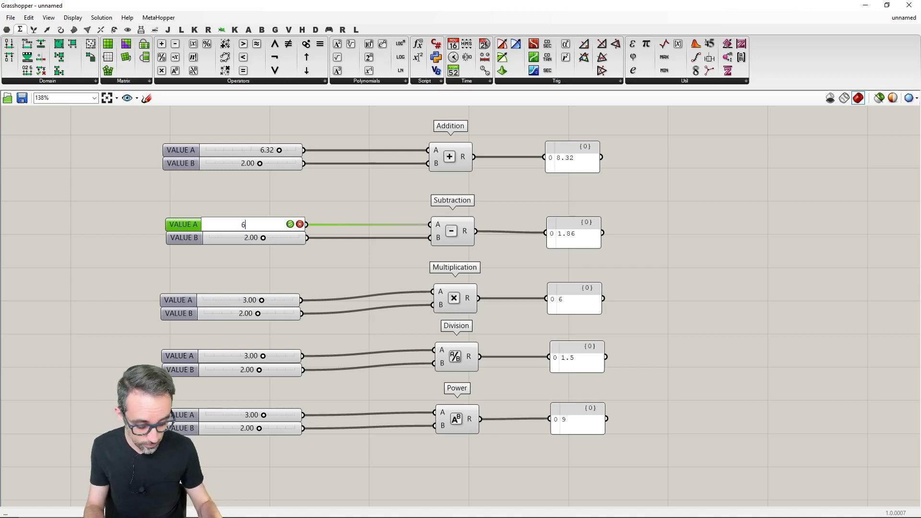
type(".32")
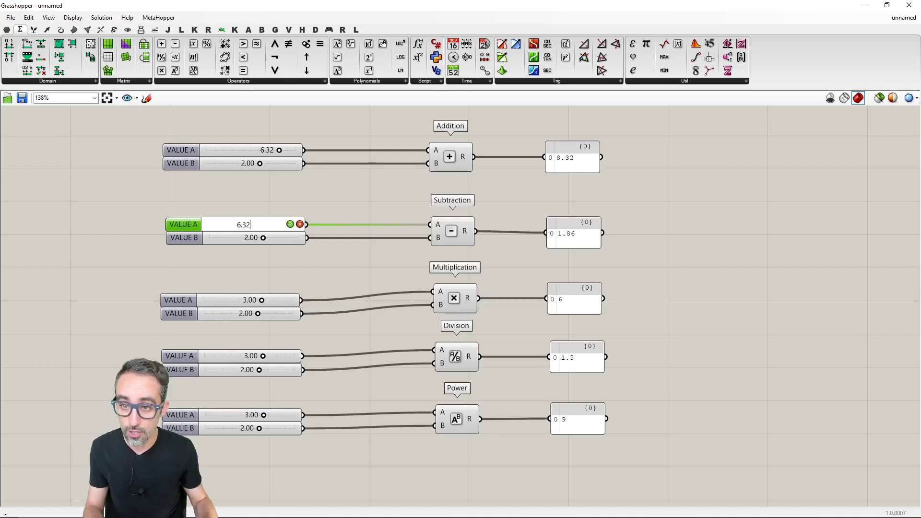
key("Return")
- Set the VALUE A sliders feeding Multiplication, Division and Power to 6.32
double_click(246, 303)
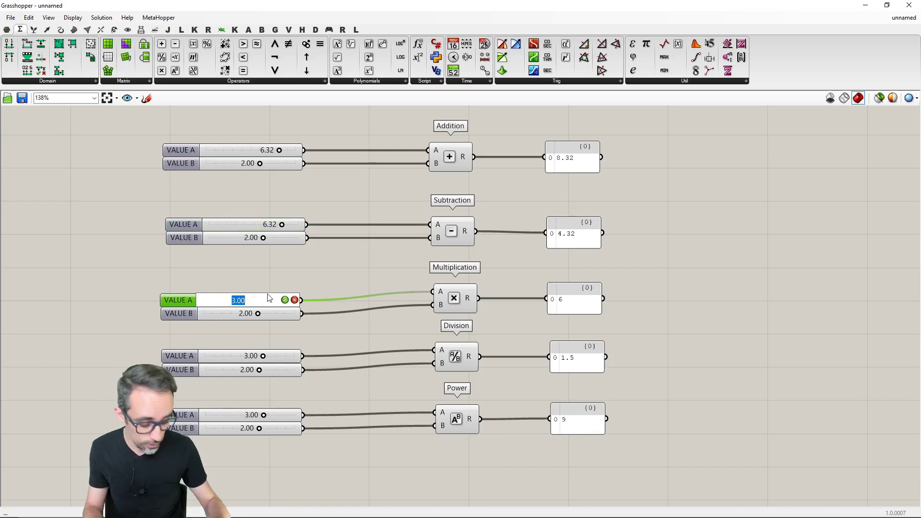
type(".6.32")
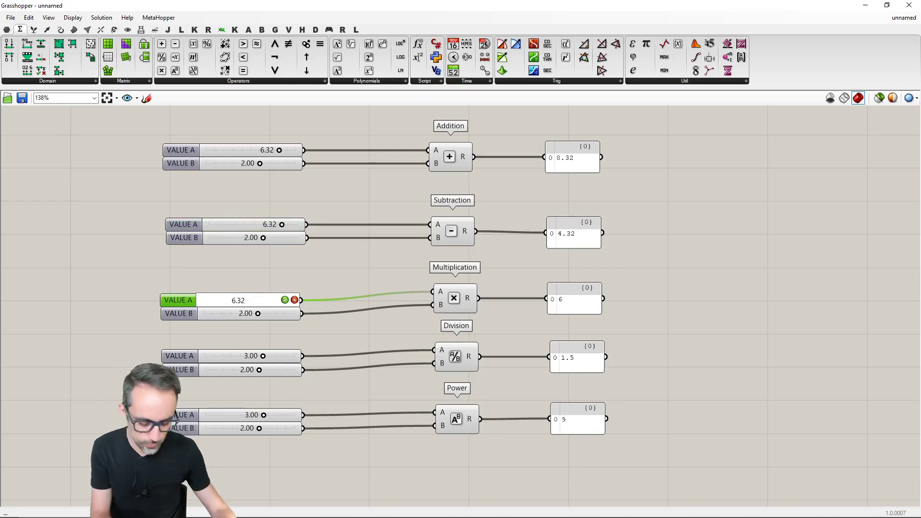
key("Return")
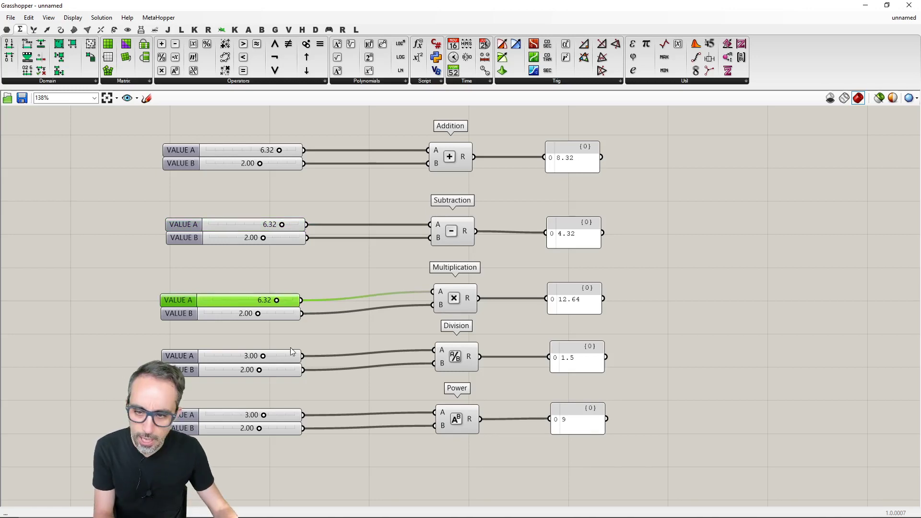
double_click(246, 355)
type("6.32")
key("Return")
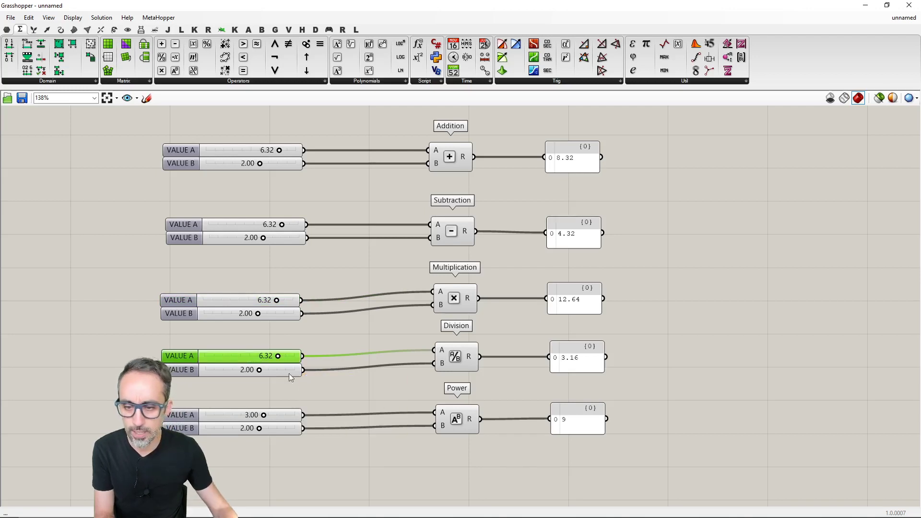
double_click(287, 413)
type("6.32")
key("Return")
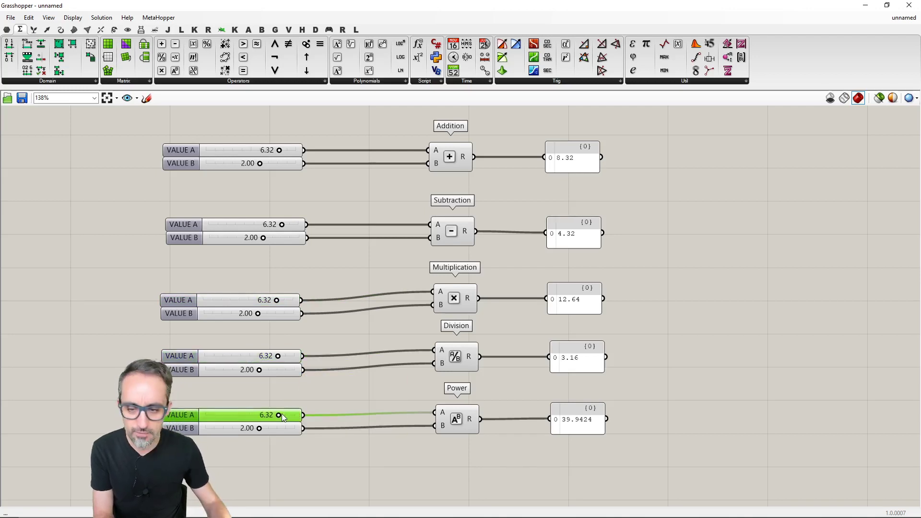
left_click(353, 381)
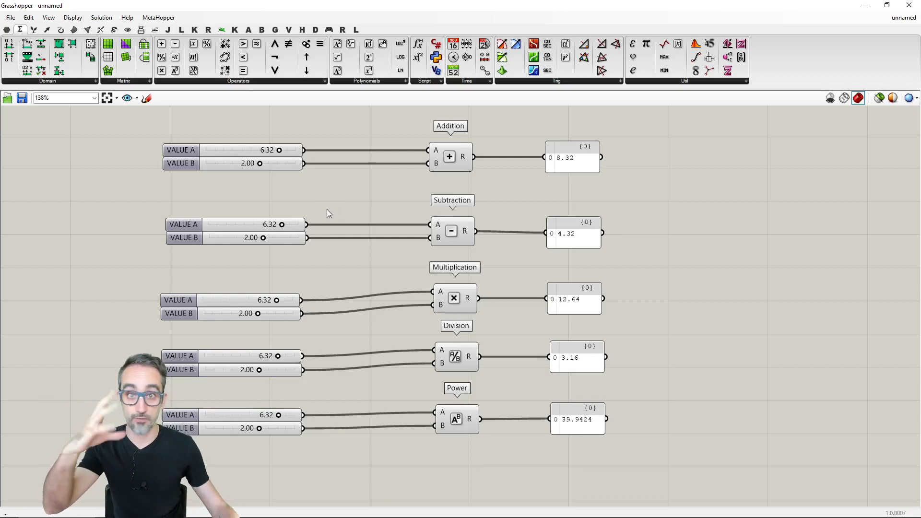
- Delete the slider pairs beside Subtraction, Multiplication, Division and Power, and undo a trial wire from Addition's R output to the Subtraction Panel
left_click_drag(328, 195, 271, 451)
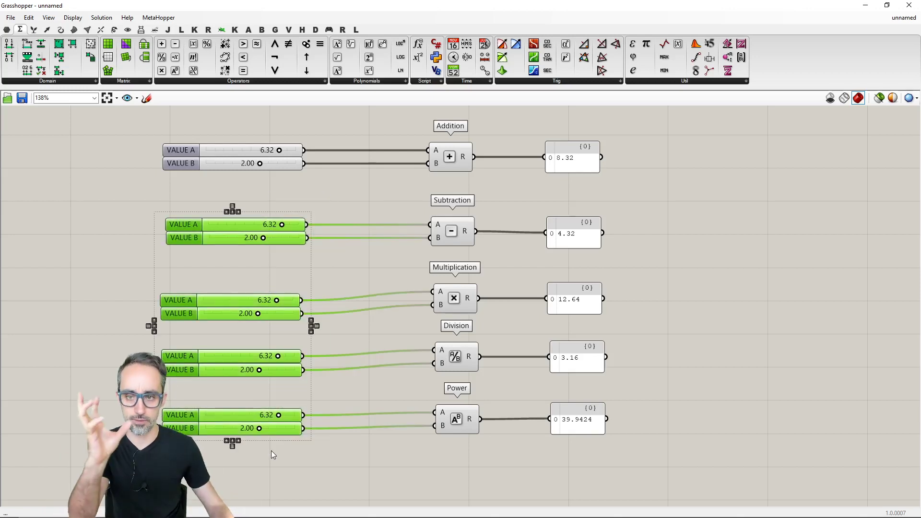
key("Delete")
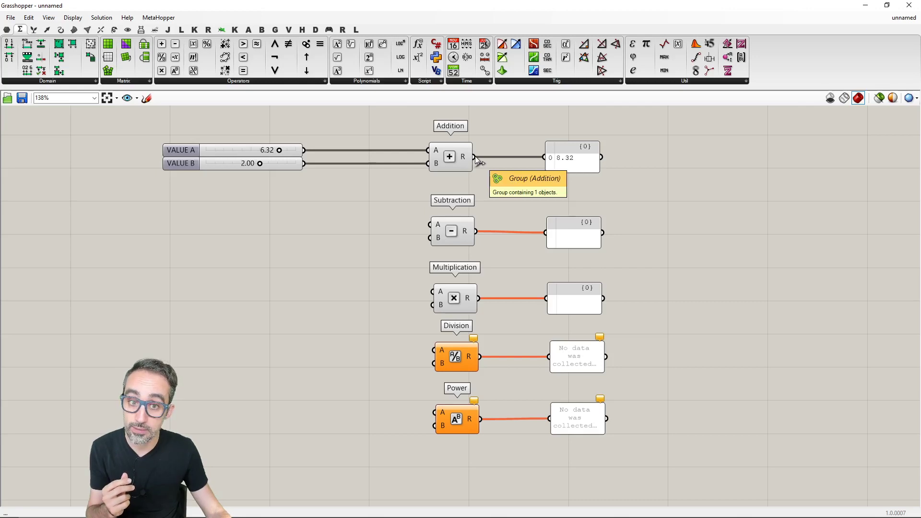
left_click_drag(474, 158, 545, 233)
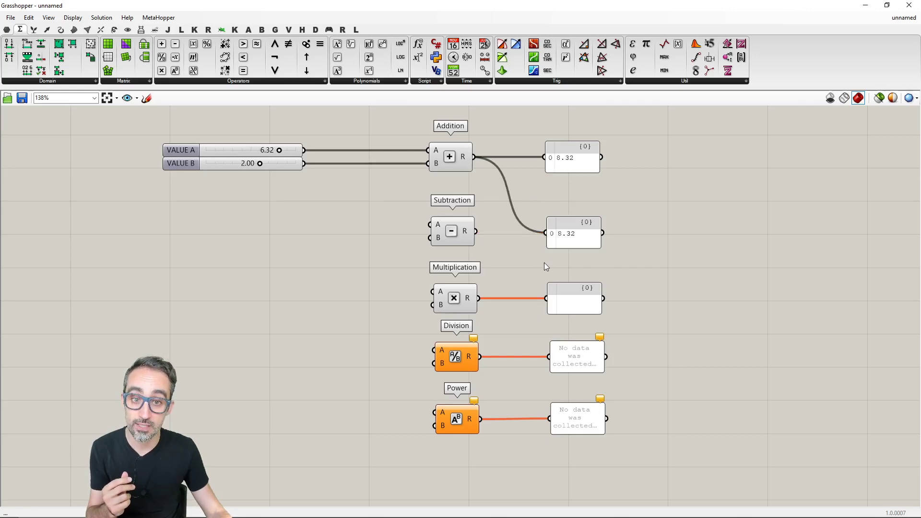
key("ctrl+z")
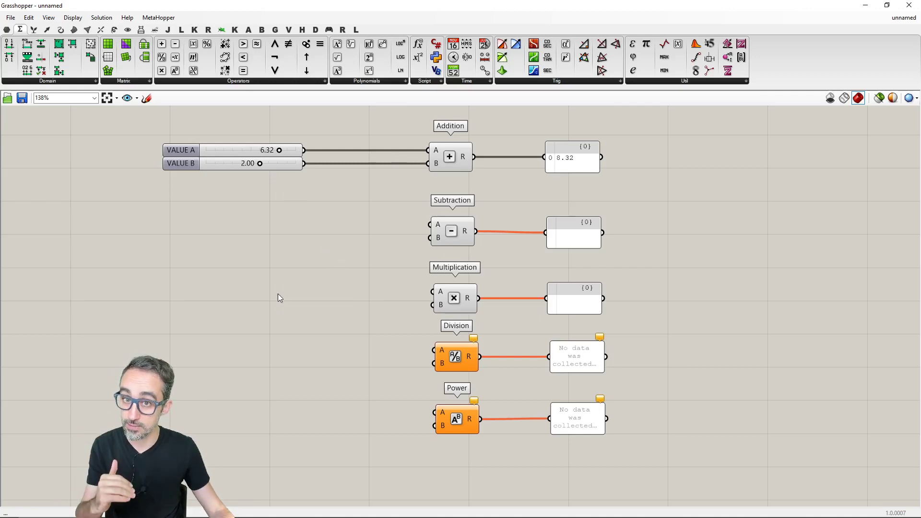
- Connect the remaining VALUE A slider to the A inputs of Subtraction, Multiplication, Division and Power
left_click_drag(304, 150, 431, 224)
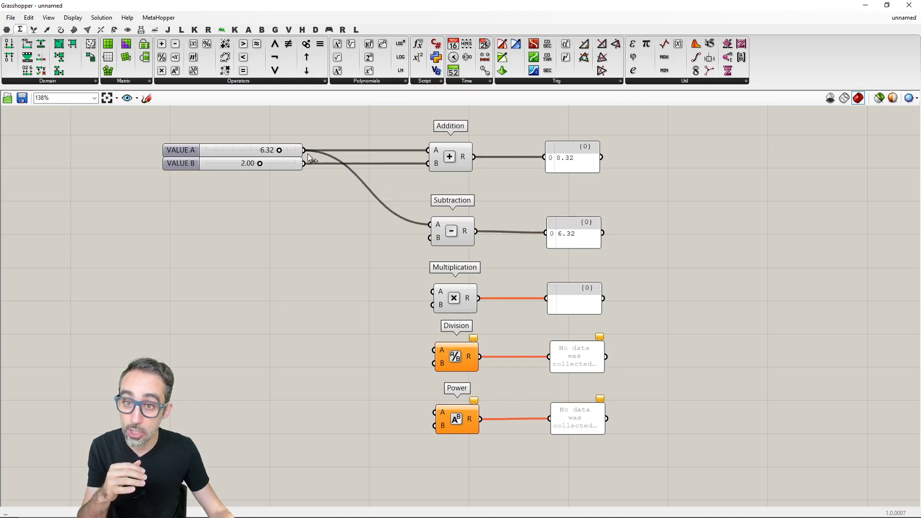
left_click_drag(304, 150, 434, 350)
left_click_drag(305, 150, 434, 413)
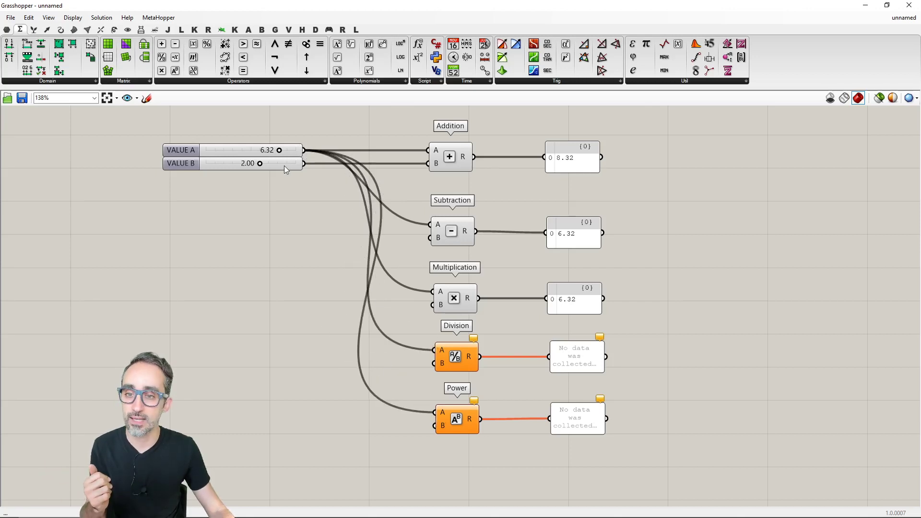
- Connect the remaining VALUE B slider to the B inputs of Subtraction, Multiplication, Division and Power
left_click_drag(304, 163, 431, 240)
left_click_drag(306, 164, 434, 363)
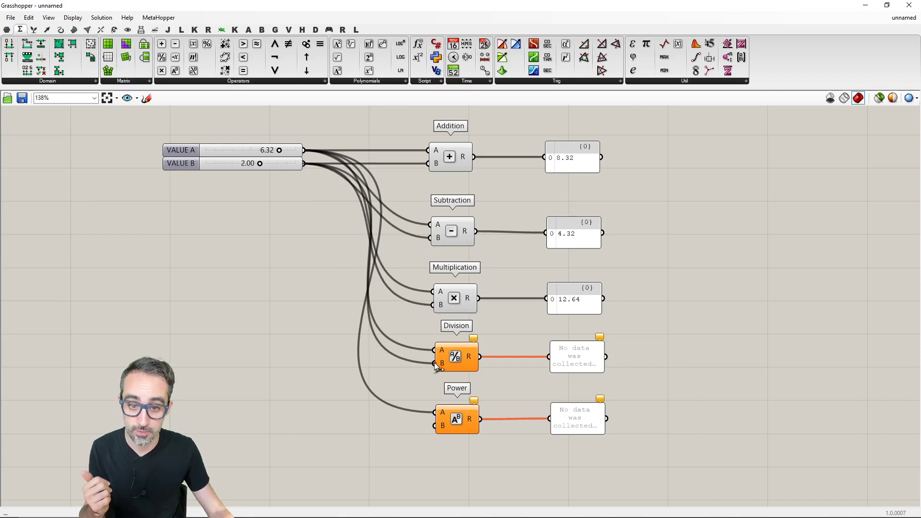
left_click_drag(304, 164, 434, 426)
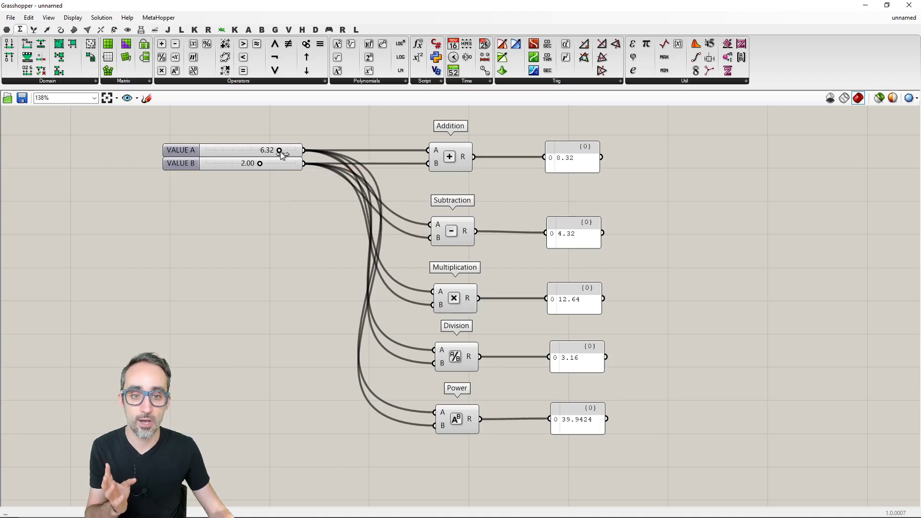
- Vary the shared VALUE A slider through about 7.28 and 6.42, and leave it at 7.17
mouse_move(281, 152)
left_mouse_down()
mouse_move(264, 151)
mouse_move(285, 151)
left_mouse_up()
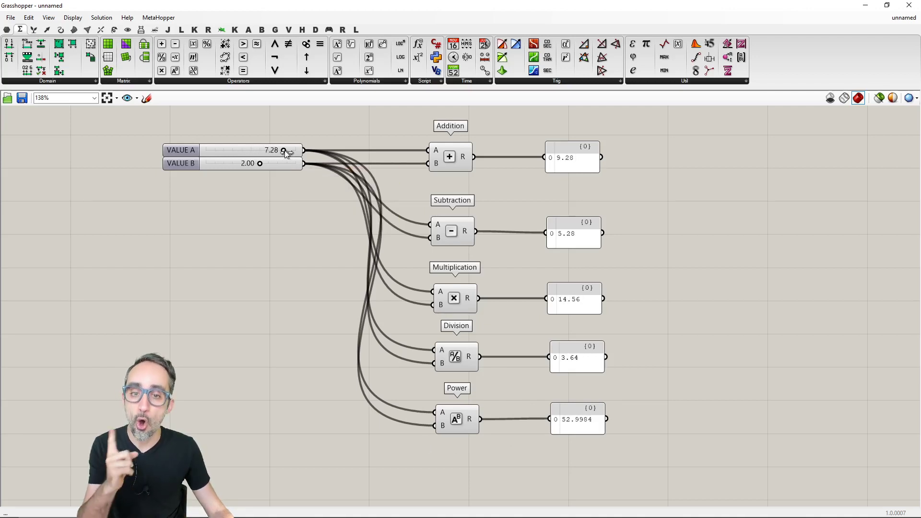
left_click_drag(398, 124, 634, 120)
left_click(574, 203)
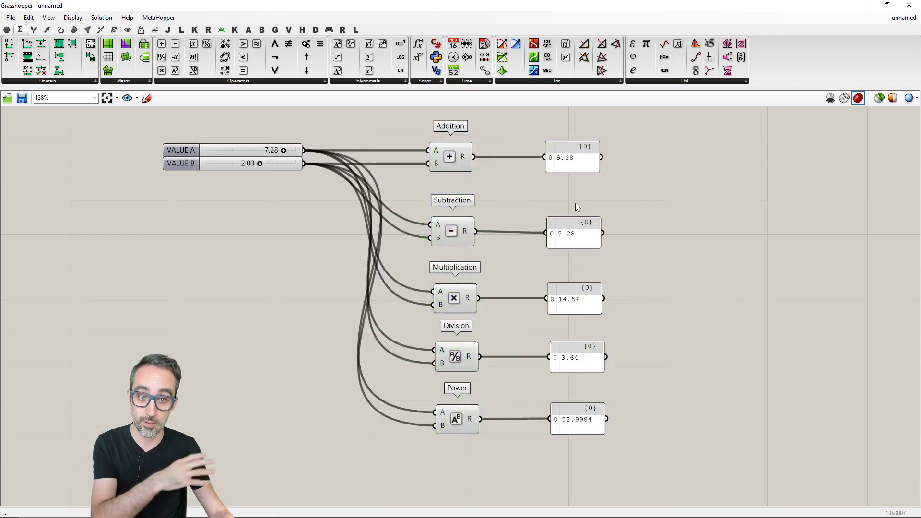
mouse_move(284, 150)
left_mouse_down()
mouse_move(269, 152)
mouse_move(281, 152)
left_mouse_up()
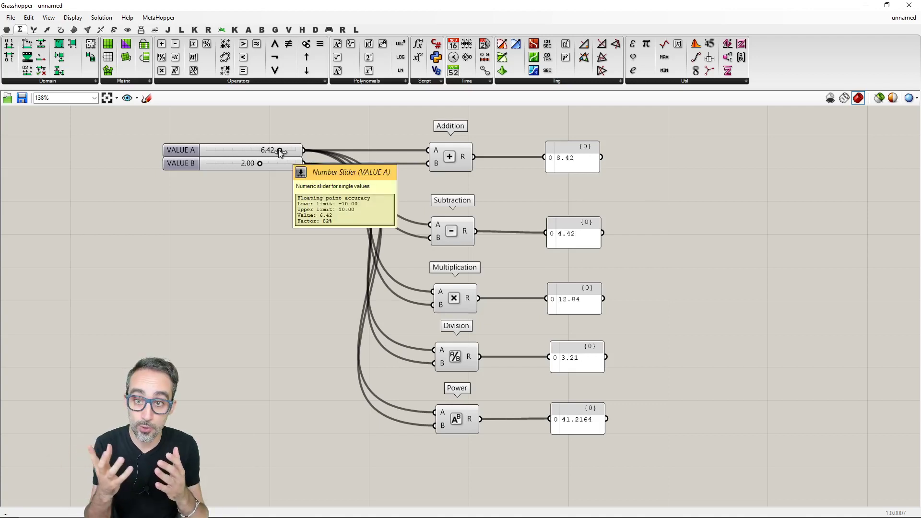
left_click_drag(280, 152, 282, 151)
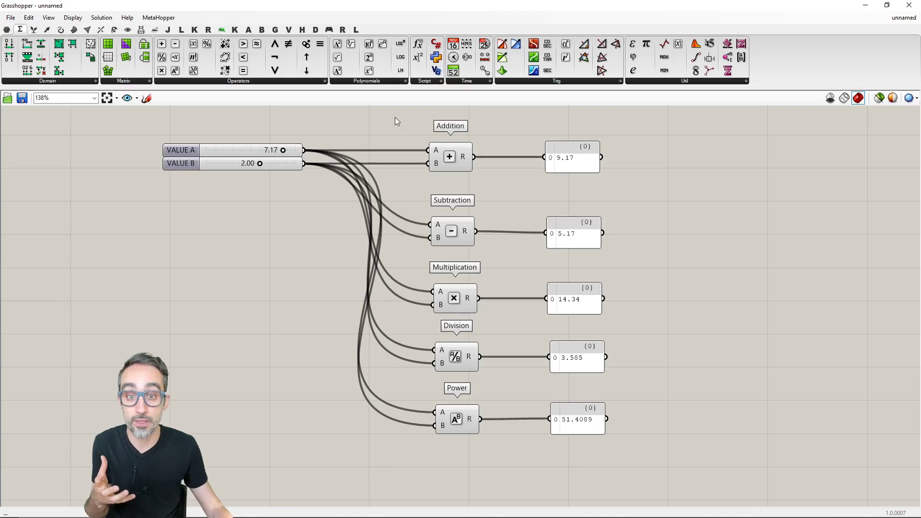
left_click_drag(397, 122, 514, 462)
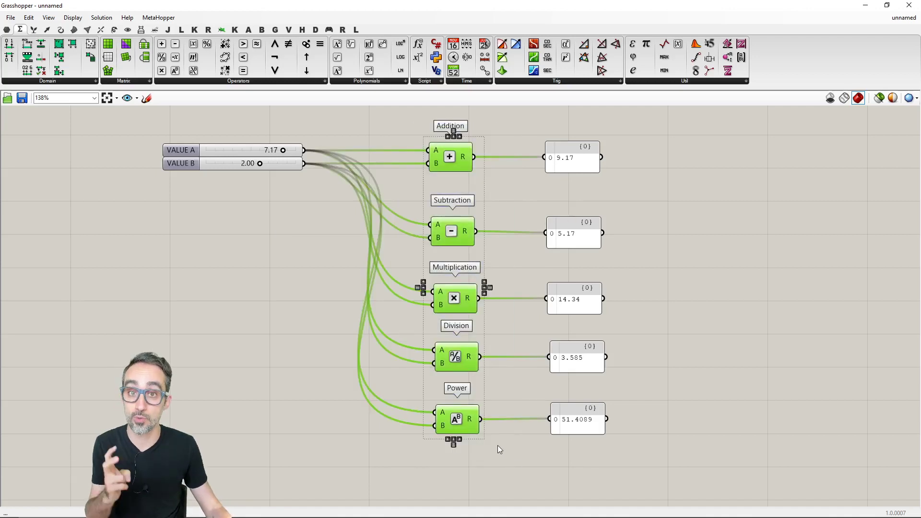
left_click(303, 180)
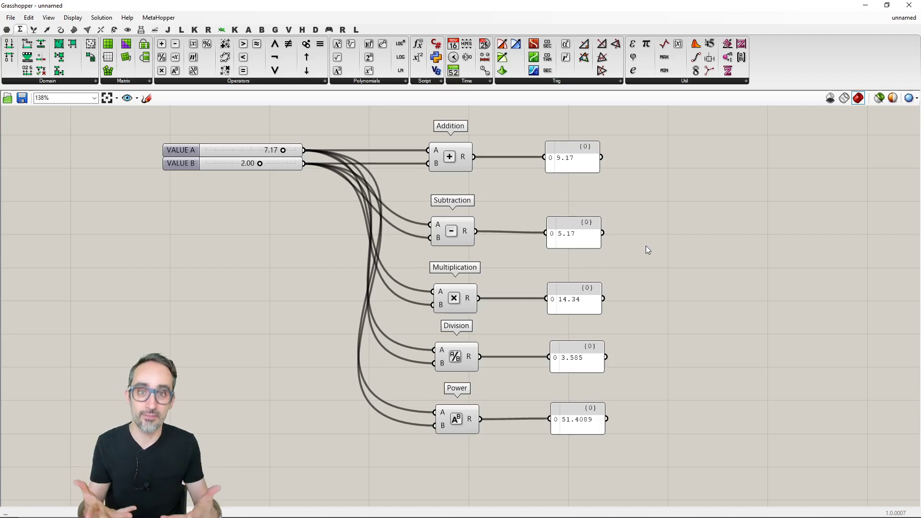
right_click_drag(600, 358, 629, 322)
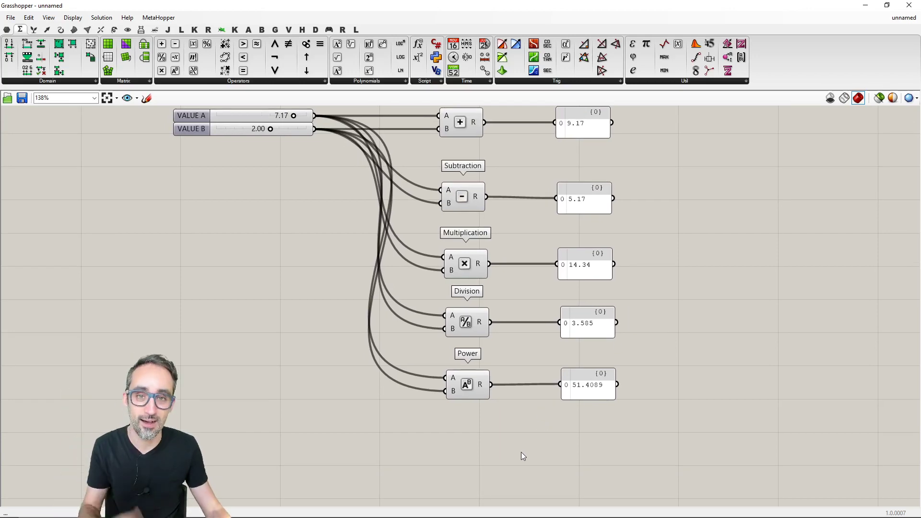
- Add a number slider in the empty canvas area below the existing operator definition
right_click_drag(521, 452, 331, 366)
scroll(540, 405, "down", 2)
scroll(510, 374, "up", 2)
double_click(266, 402)
type("slider")
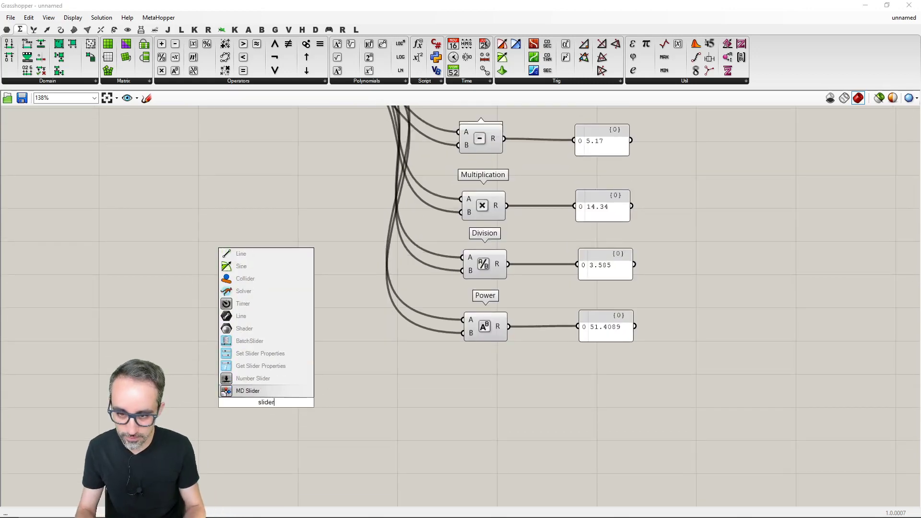
key("Up")
key("Return")
- Set the new slider's maximum to 5
right_click(301, 408)
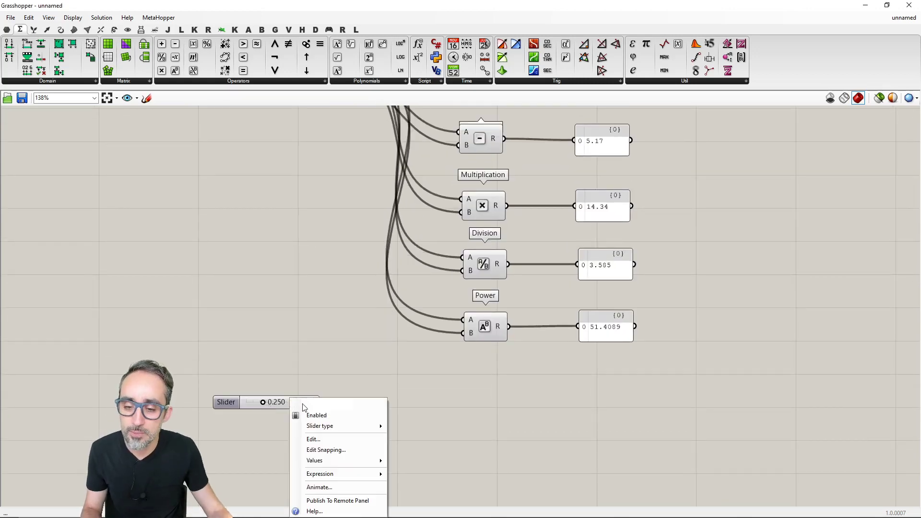
left_click(314, 439)
double_click(357, 438)
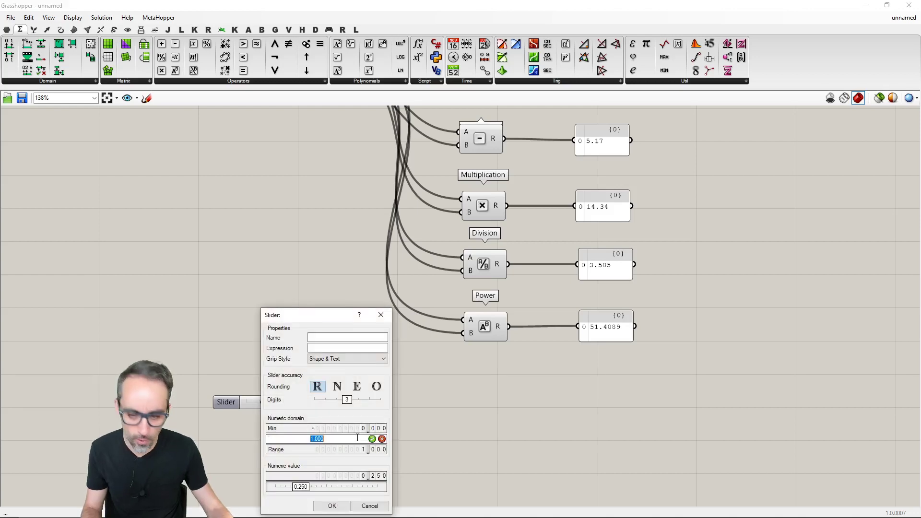
type("5")
key("Return")
key("Return")
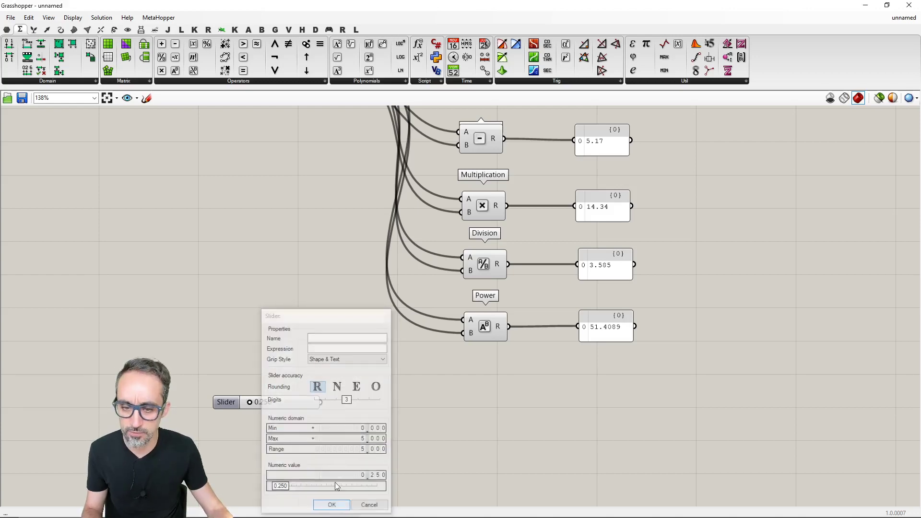
- Lengthen the new slider to roughly twice its width and slide its value to about 0.969
scroll(290, 382, "up", 3)
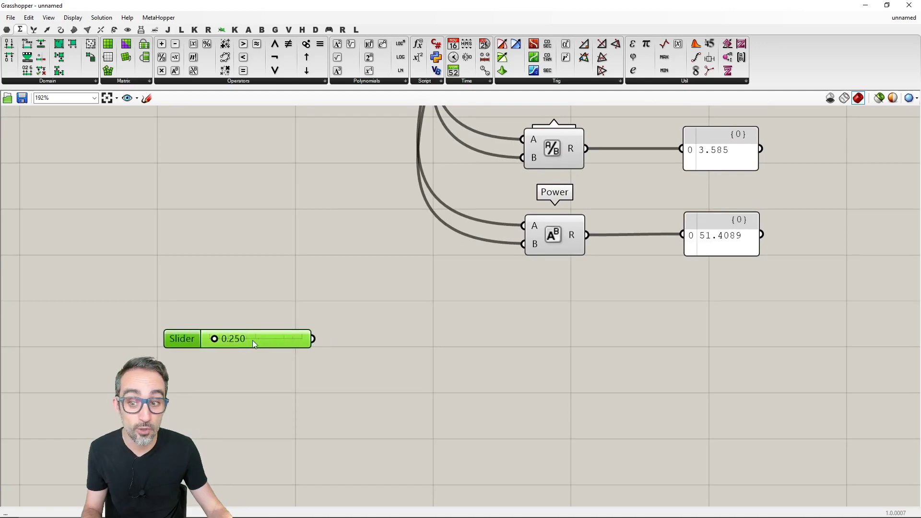
left_click_drag(253, 340, 238, 338)
left_click_drag(307, 342, 406, 346)
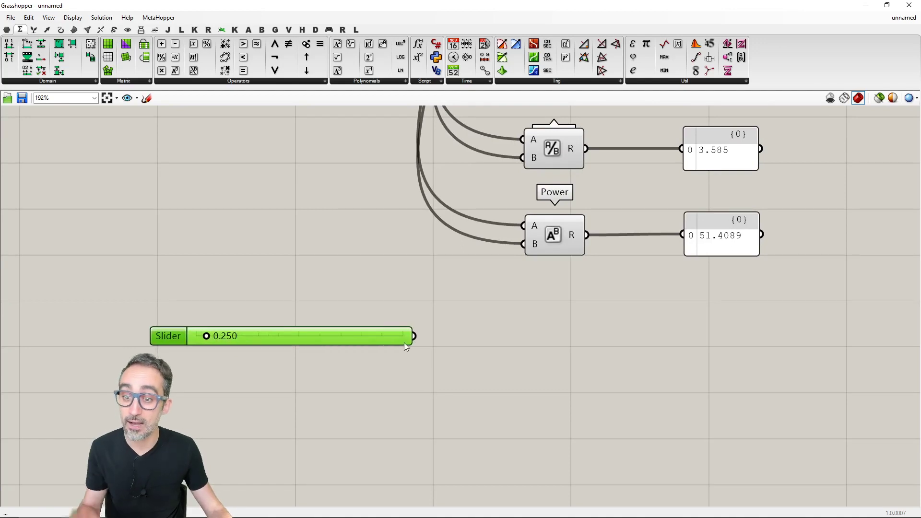
left_click_drag(206, 336, 239, 342)
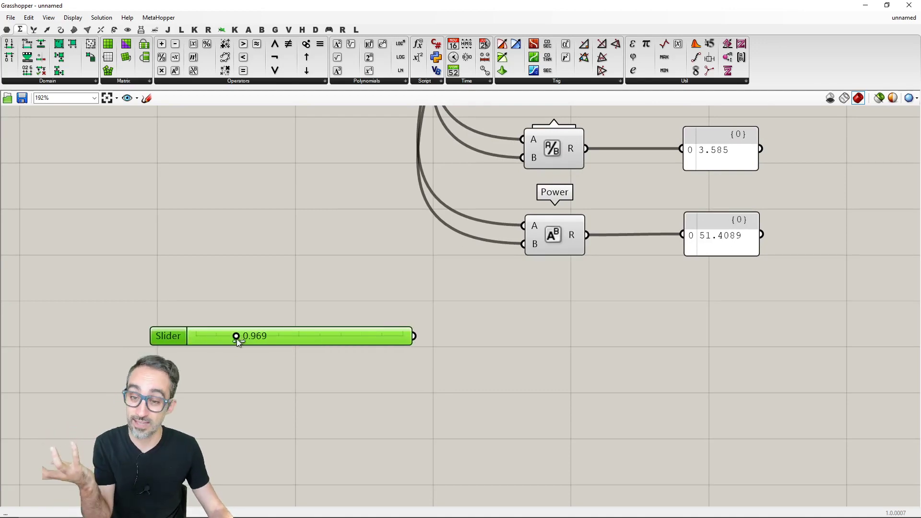
- Name the new slider RADIUS and move it further below the Power component
right_click(173, 338)
type("RADI")
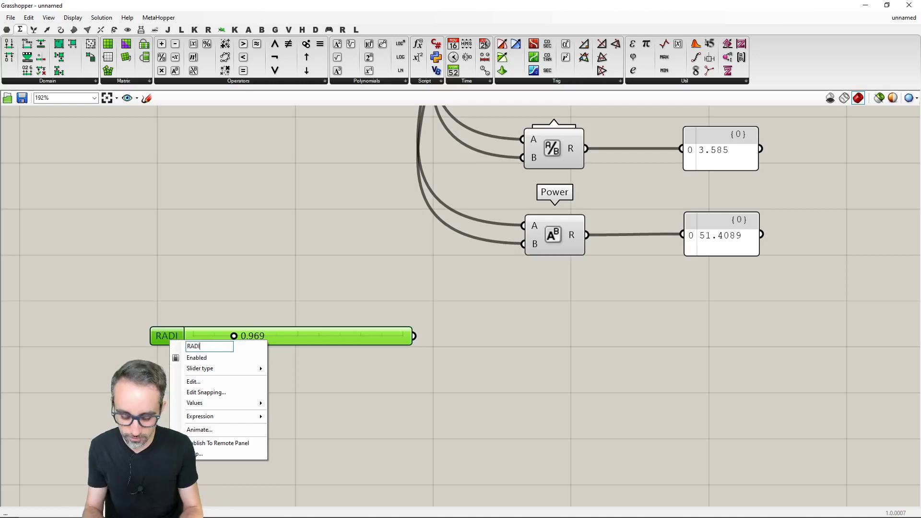
type("US")
key("Return")
left_click_drag(308, 339, 278, 387)
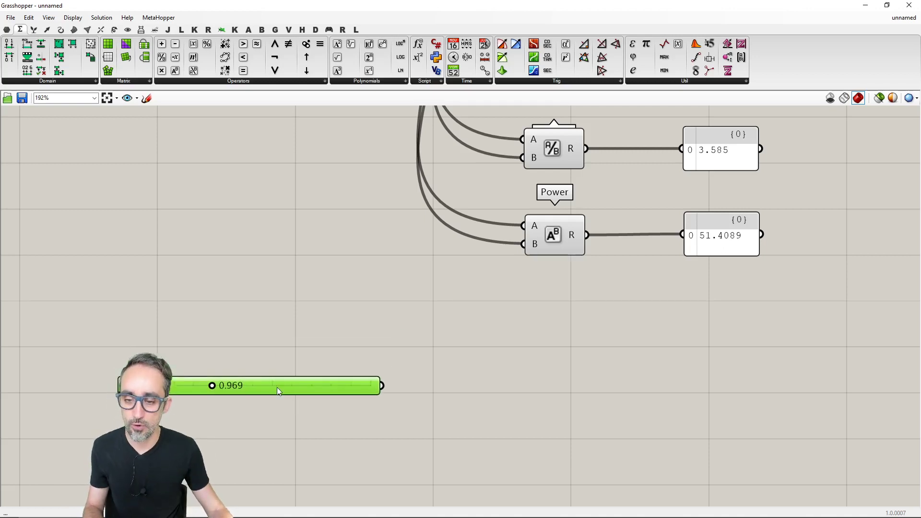
scroll(266, 353, "down", 1)
right_click_drag(266, 353, 290, 352)
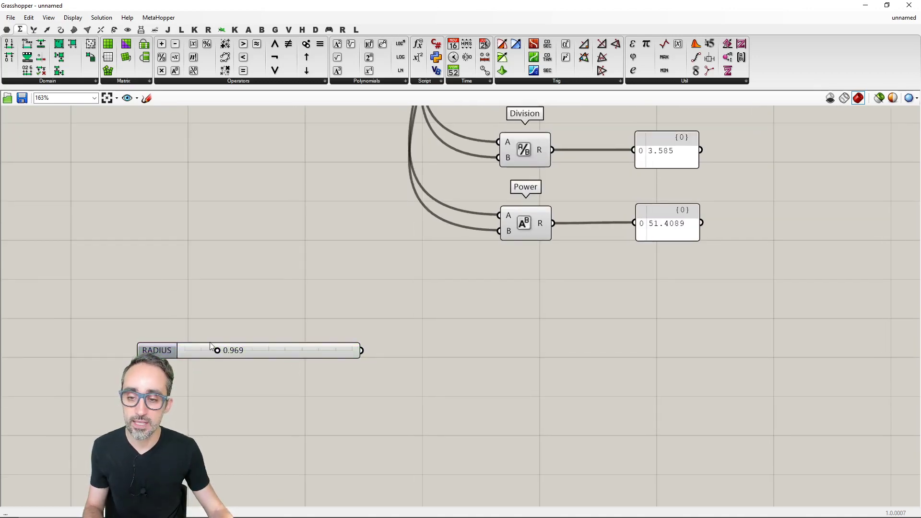
- Set the RADIUS slider to 0.5 and nudge it slightly lower
double_click(251, 353)
type("0.5")
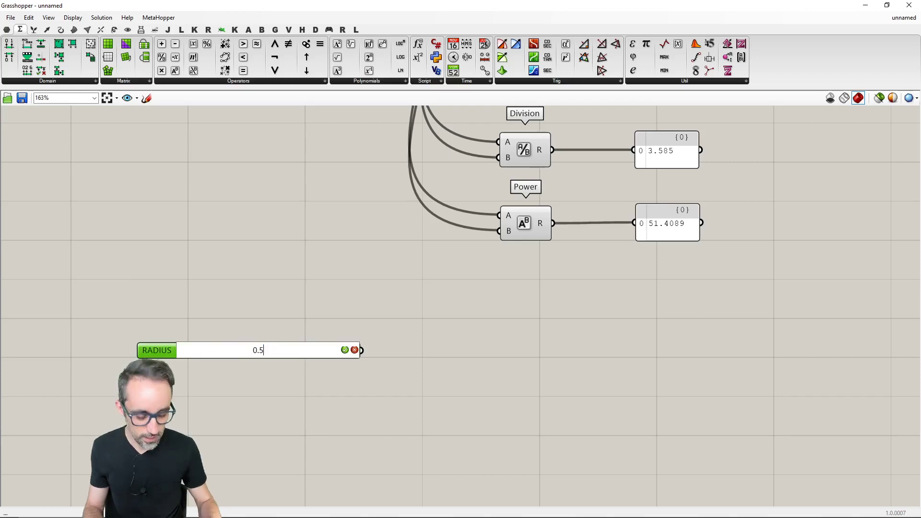
key("Return")
left_click(283, 312)
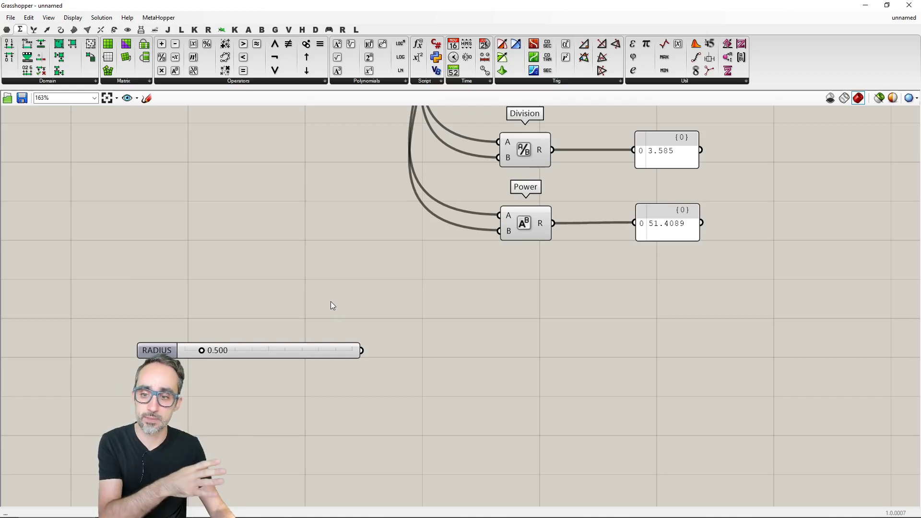
left_click_drag(329, 348, 325, 360)
- Add a Multiplication component beside the RADIUS slider and connect the slider to its A input
double_click(456, 392)
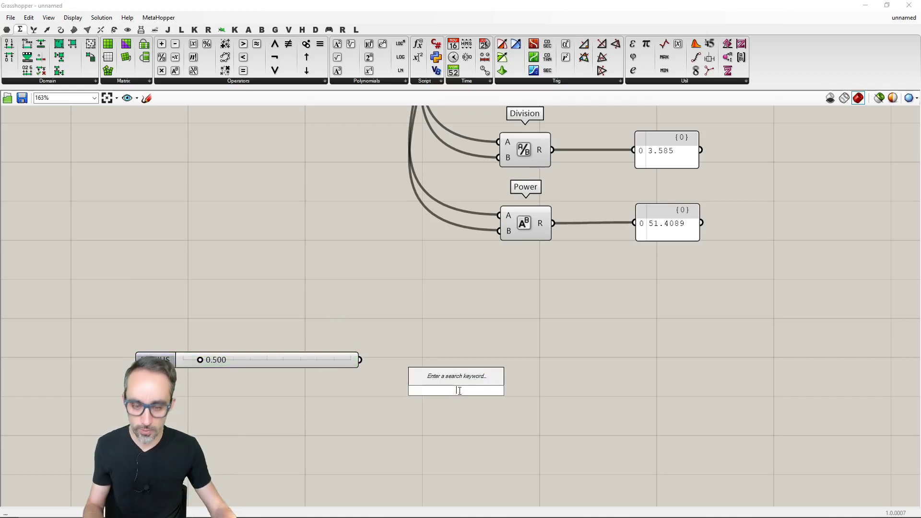
type("multi")
key("Return")
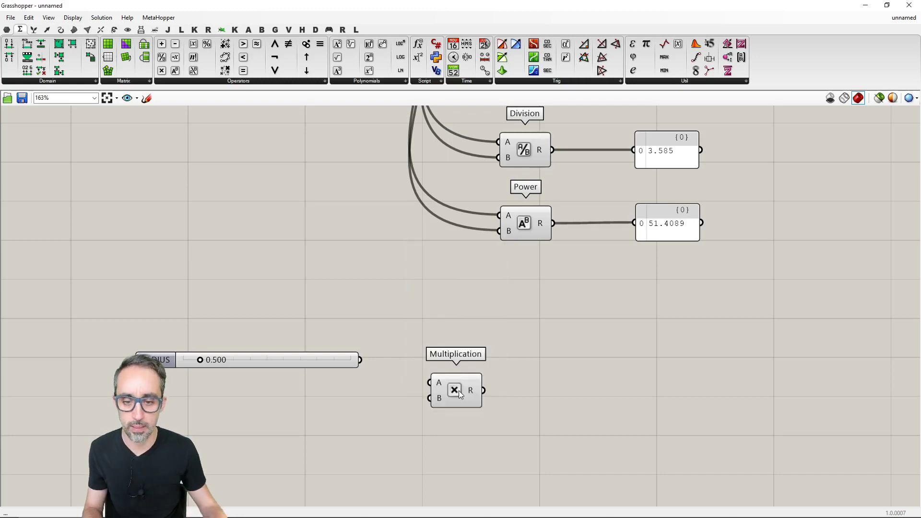
left_click_drag(458, 390, 539, 380)
left_click_drag(360, 359, 534, 367)
right_click_drag(446, 433, 454, 388)
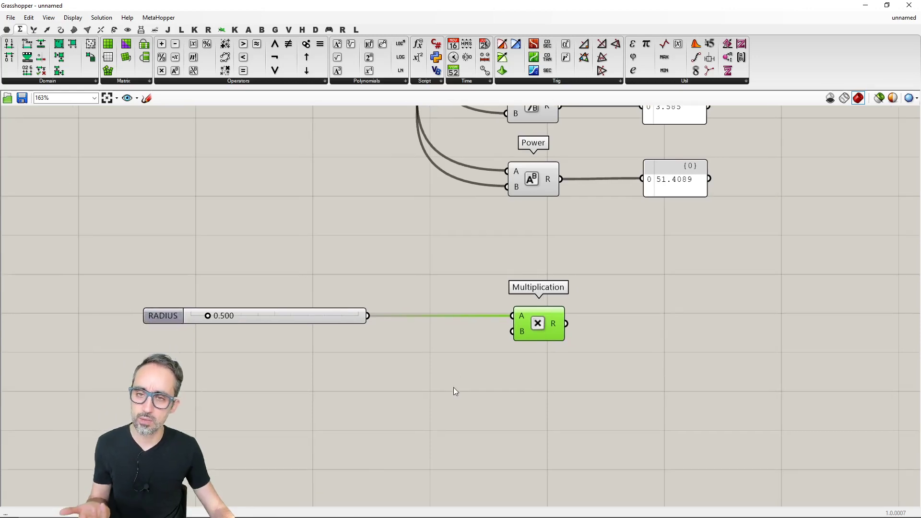
left_click(437, 393)
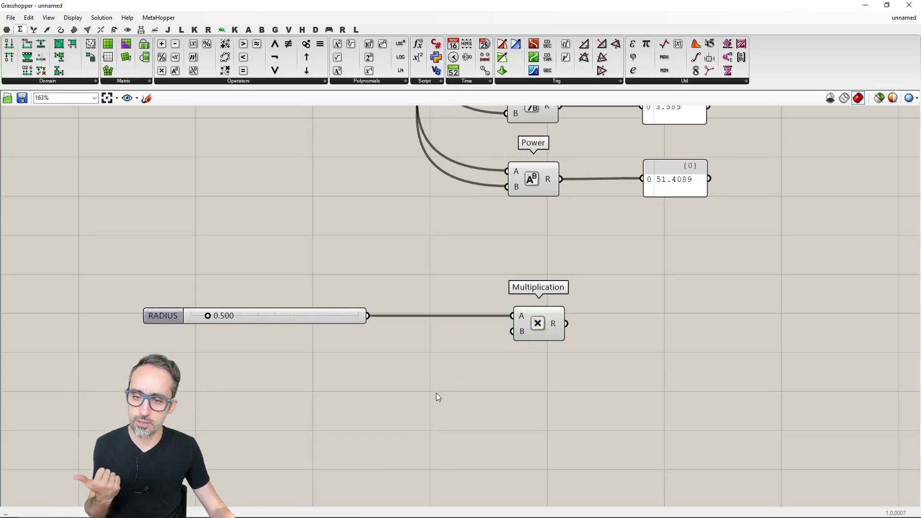
- Duplicate the RADIUS slider, place the copy just below the original and set it to 3.142
left_click(339, 319)
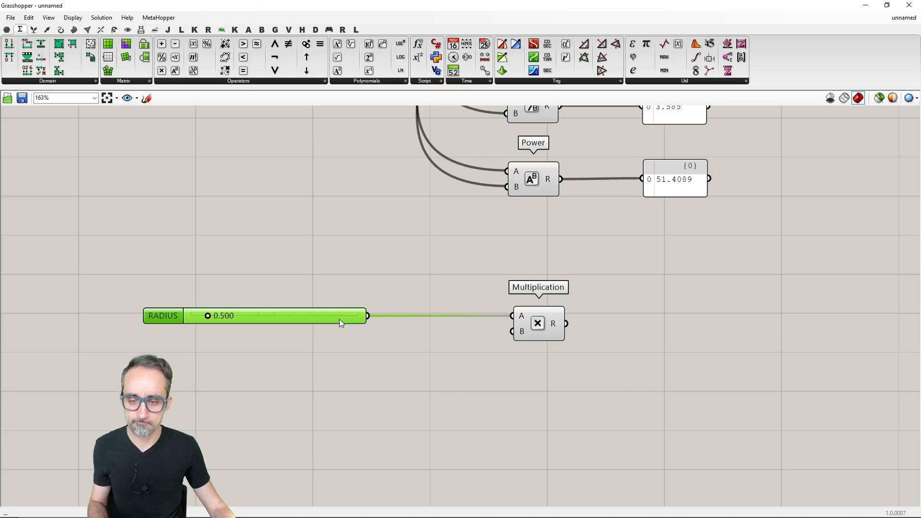
key("ctrl+c")
key("ctrl+v")
left_click_drag(339, 321, 344, 351)
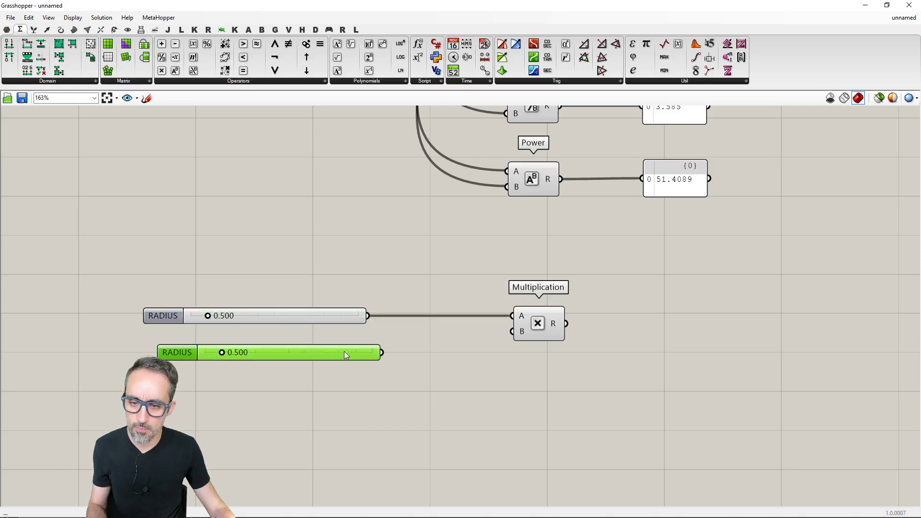
double_click(344, 351)
type("3.")
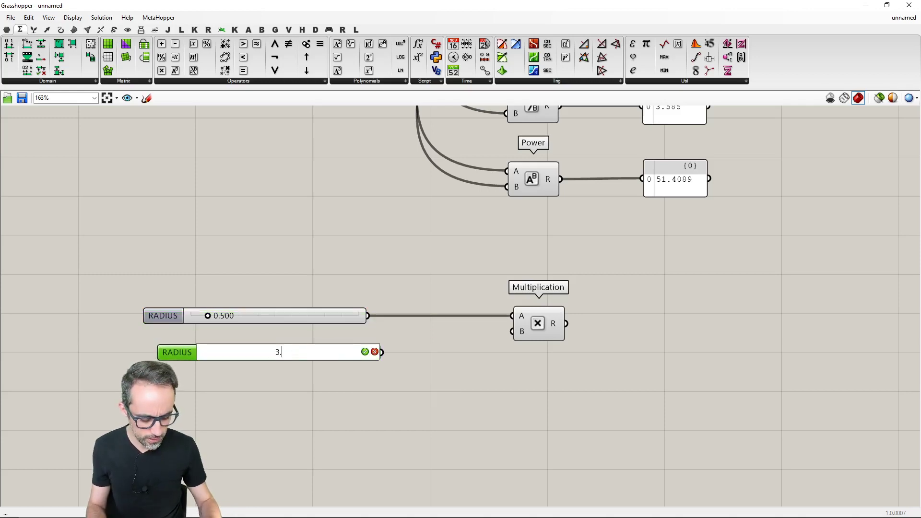
type("141")
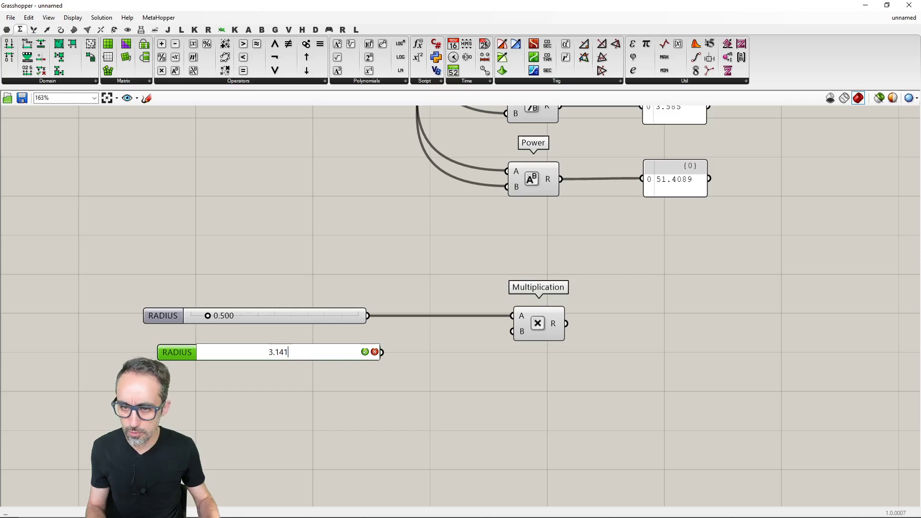
key("Return")
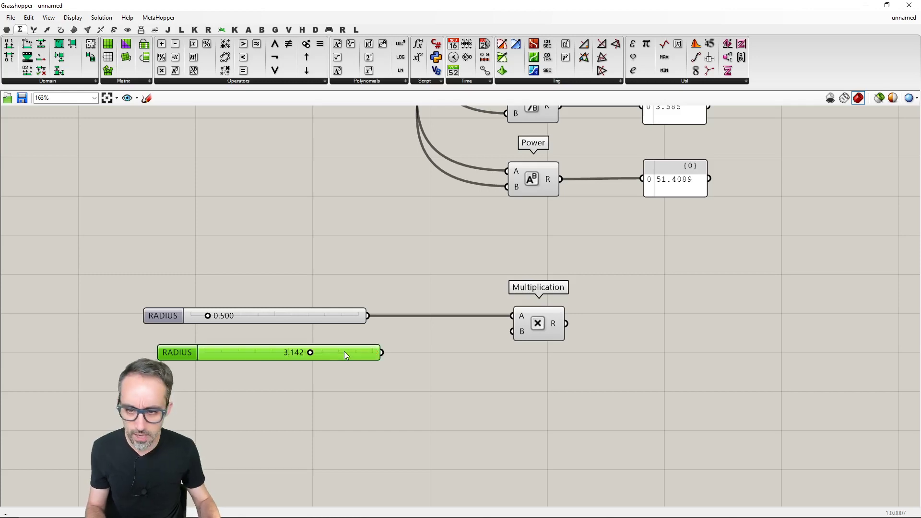
- Connect the duplicated slider to the new Multiplication component's B input and rename it PI
left_click_drag(383, 352, 511, 332)
right_click(198, 359)
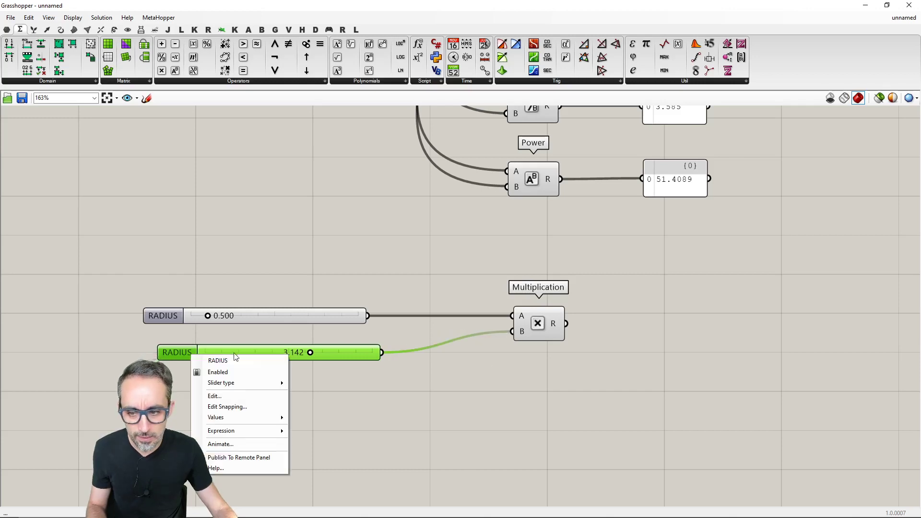
type("PI")
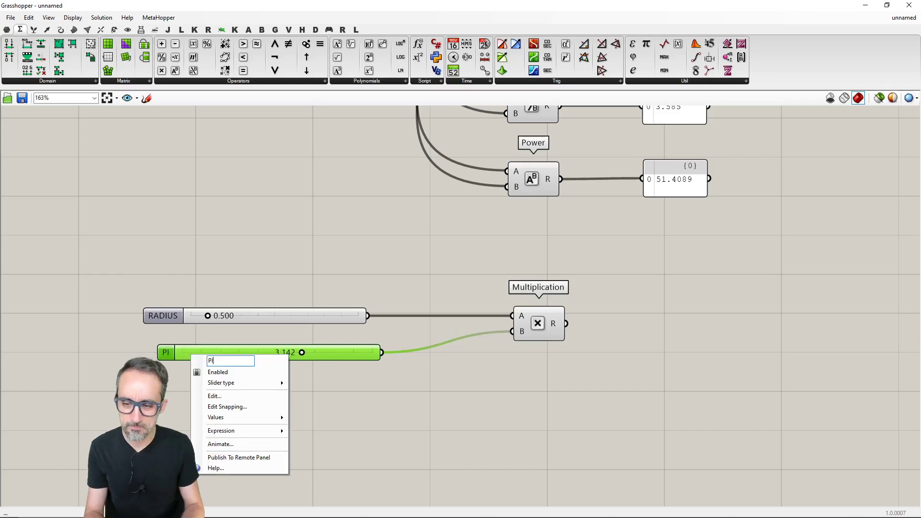
key("Return")
left_click(261, 434)
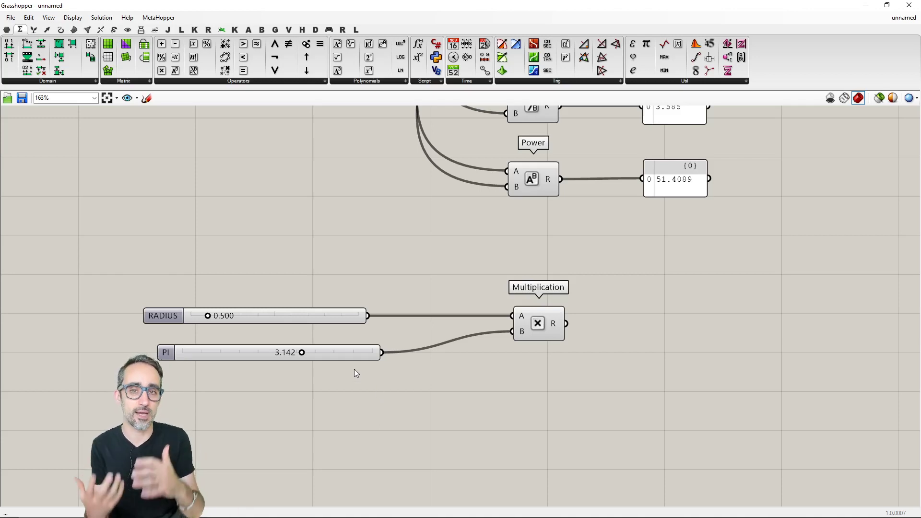
- Vary the PI slider through about 3.711 and 3.003, and delete it
left_click(337, 346)
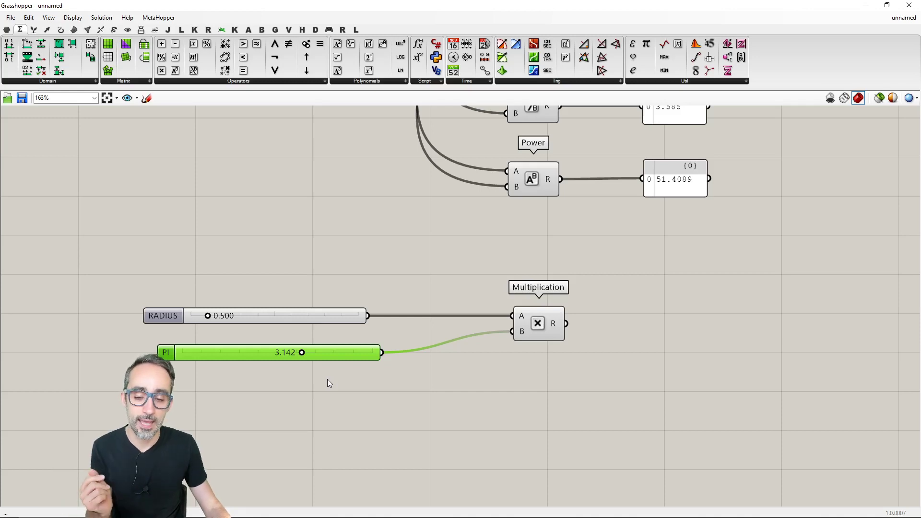
left_click(336, 385)
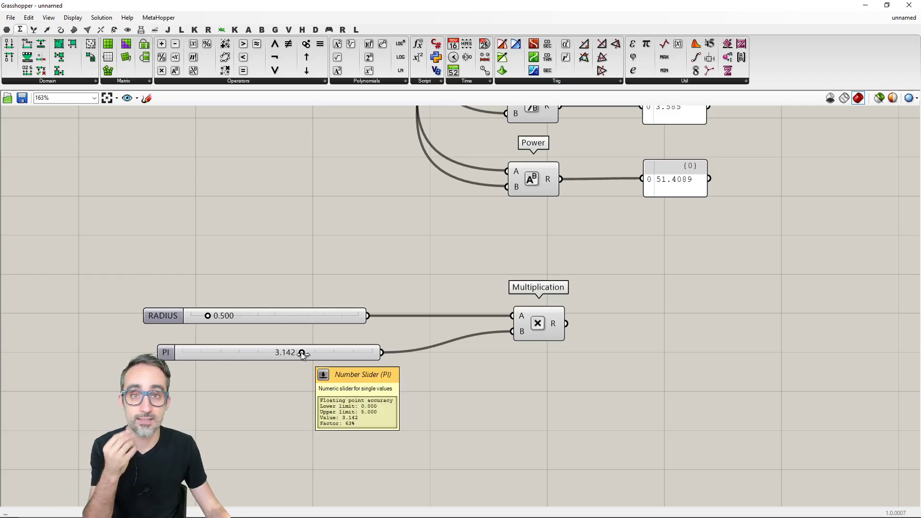
left_click_drag(301, 353, 320, 353)
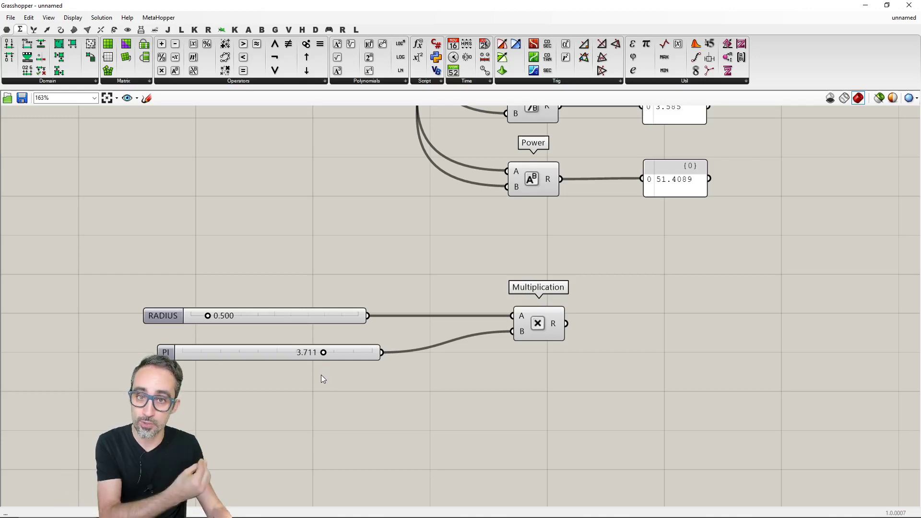
left_click(339, 352)
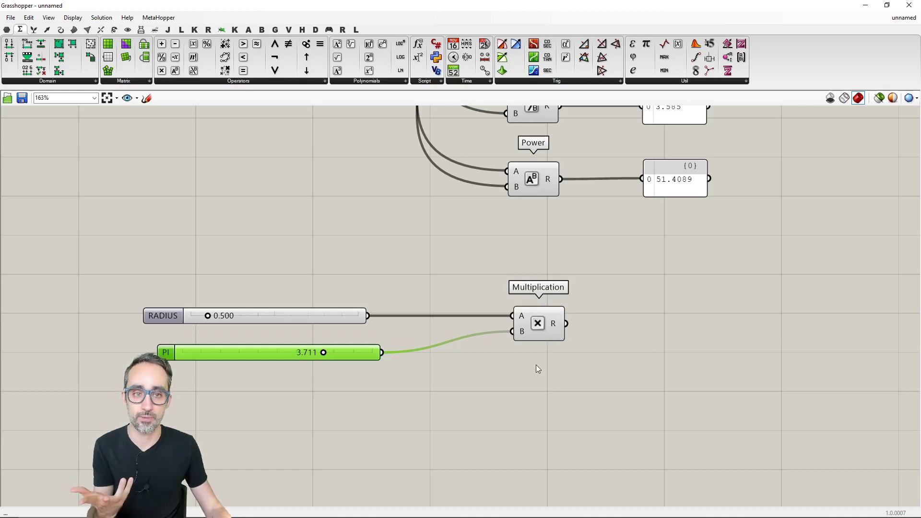
left_click(423, 379)
left_click_drag(323, 352, 297, 353)
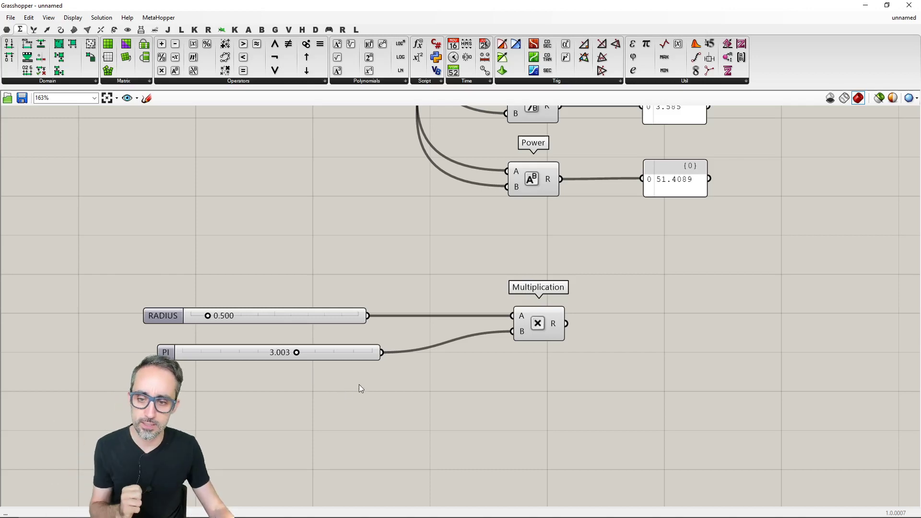
left_click_drag(380, 384, 338, 352)
key("Delete")
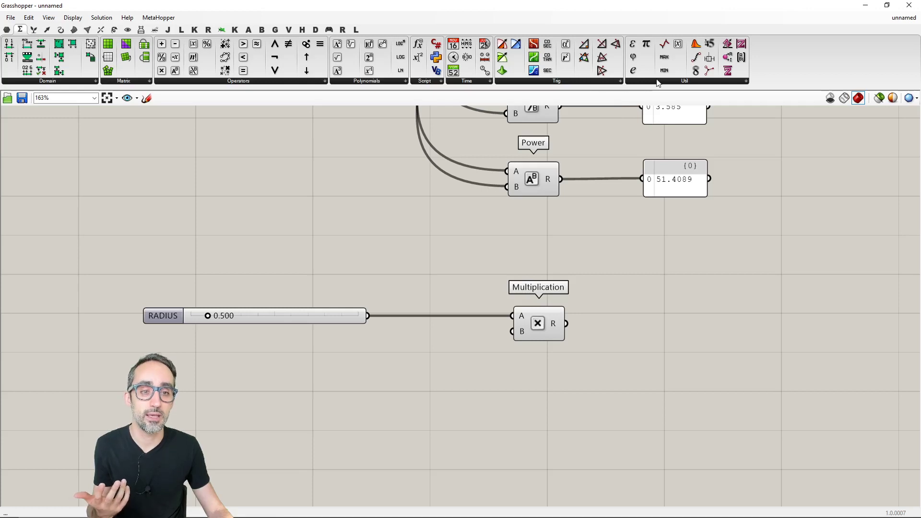
- Place a Pi component below the wire from RADIUS to Multiplication
mouse_move(657, 82)
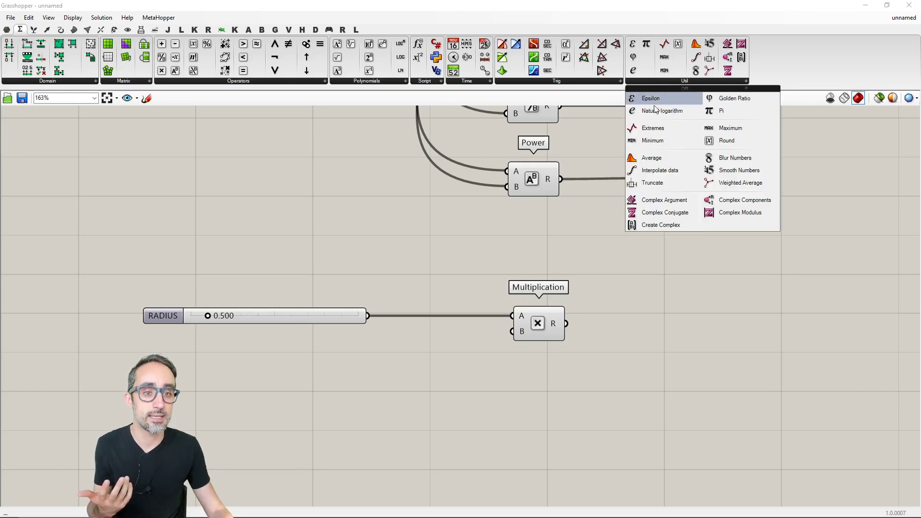
left_click(724, 111)
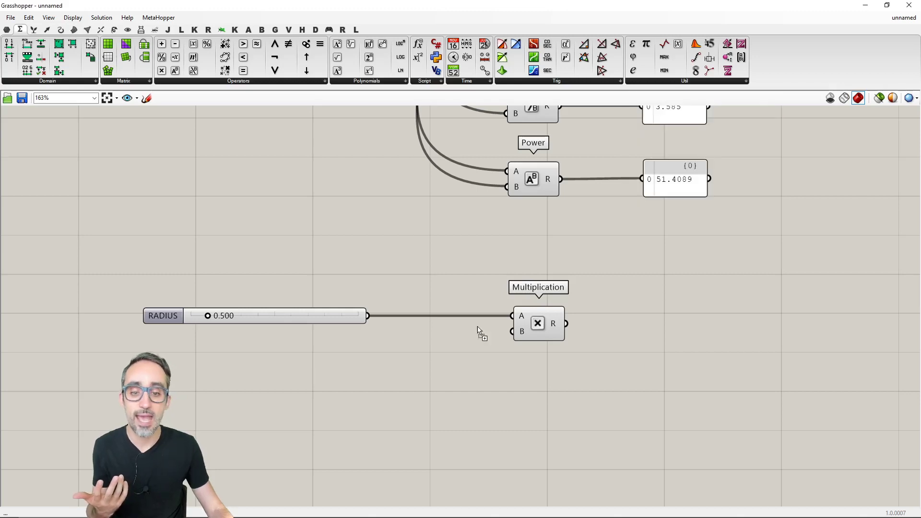
left_click(408, 372)
- Add a panel connected to the Pi component's y output and position it below the Multiplication component
double_click(518, 391)
type("pa")
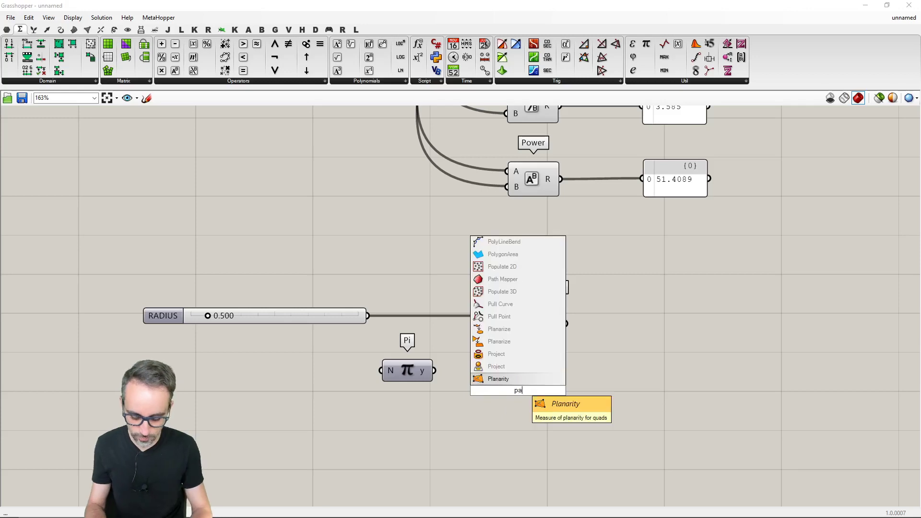
type("nel")
key("Return")
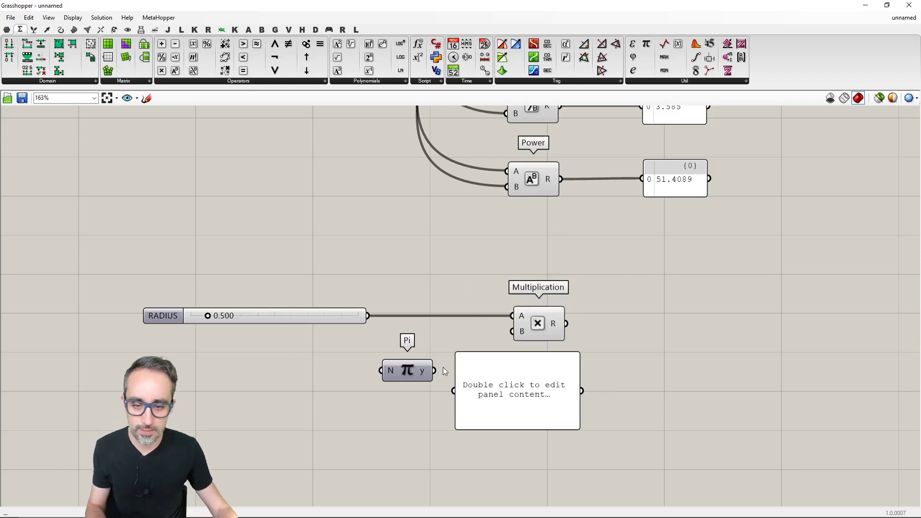
left_click_drag(434, 371, 454, 390)
left_click_drag(525, 401, 577, 424)
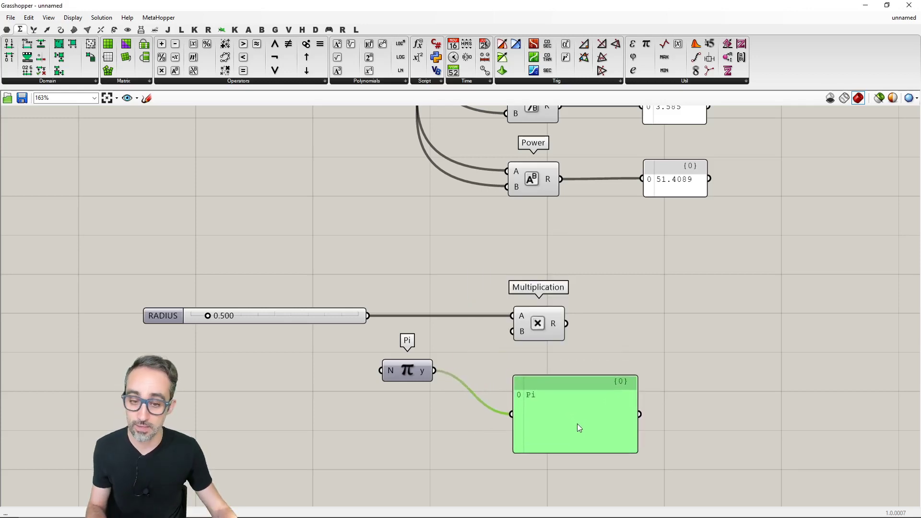
- Connect the Pi output to the Multiplication component's B input, and attach the panel to the R output, placing it beside the component
left_click_drag(435, 372, 506, 330)
left_click_drag(585, 399, 665, 372)
left_click_drag(564, 323, 592, 386)
left_click_drag(633, 382, 670, 320)
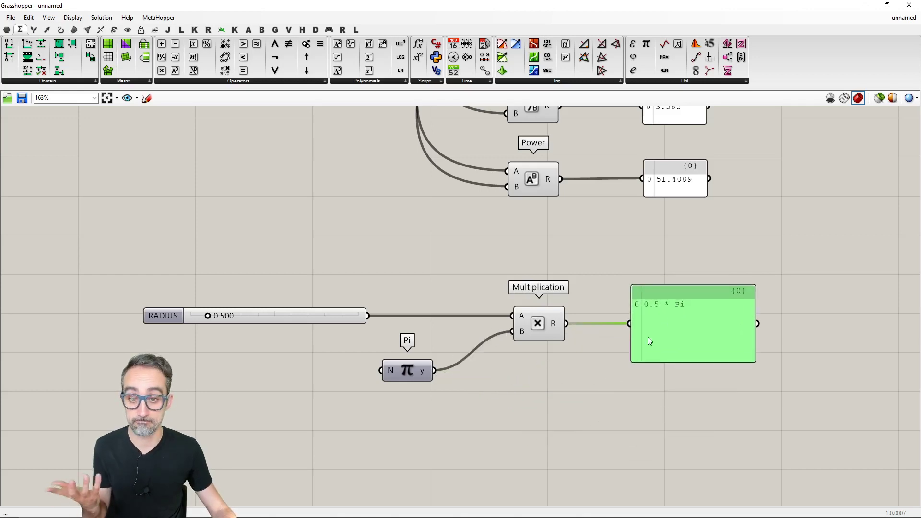
- Move the Pi component closer to the Multiplication component
right_click_drag(525, 394, 543, 363)
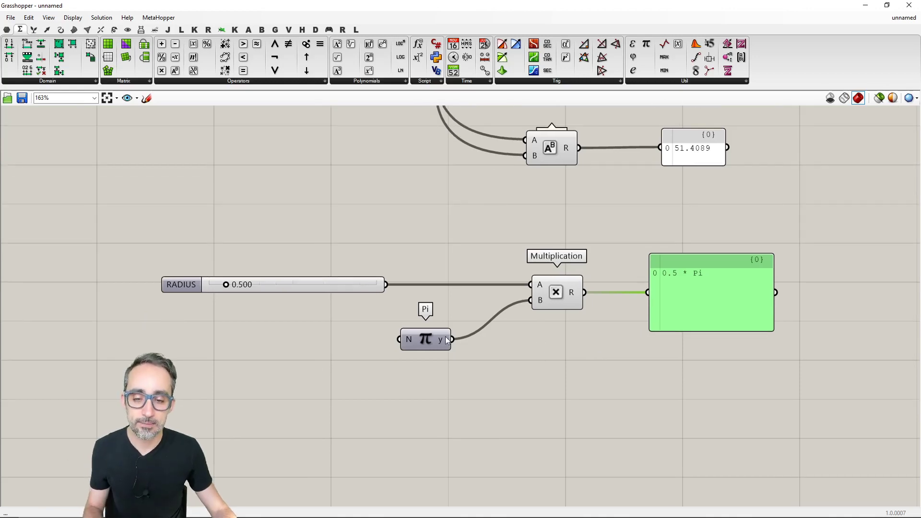
left_click_drag(445, 340, 483, 344)
left_click(442, 389)
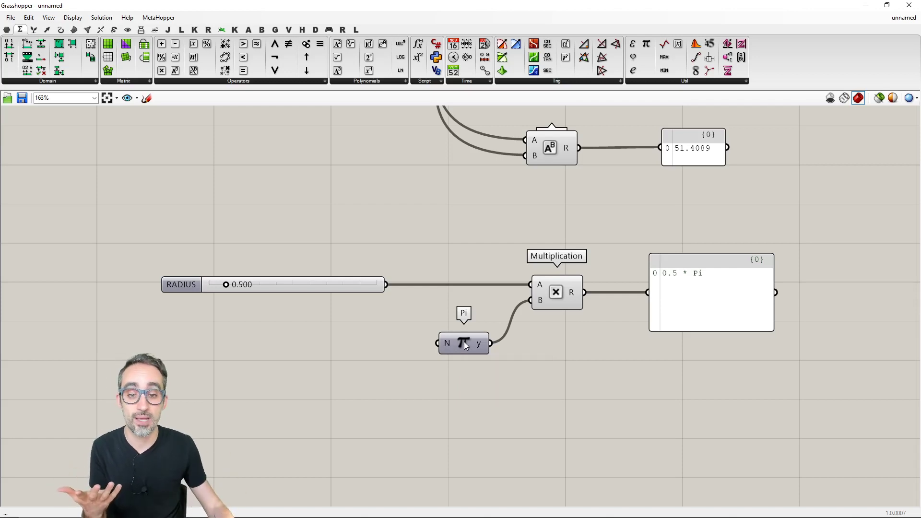
- Try feeding the RADIUS slider into the Pi component's N input, and undo the connection
mouse_move(477, 343)
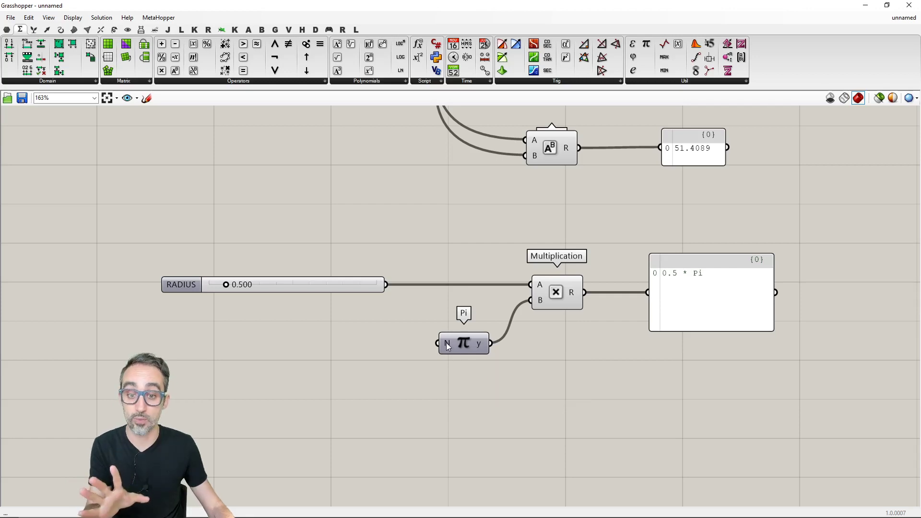
mouse_move(449, 342)
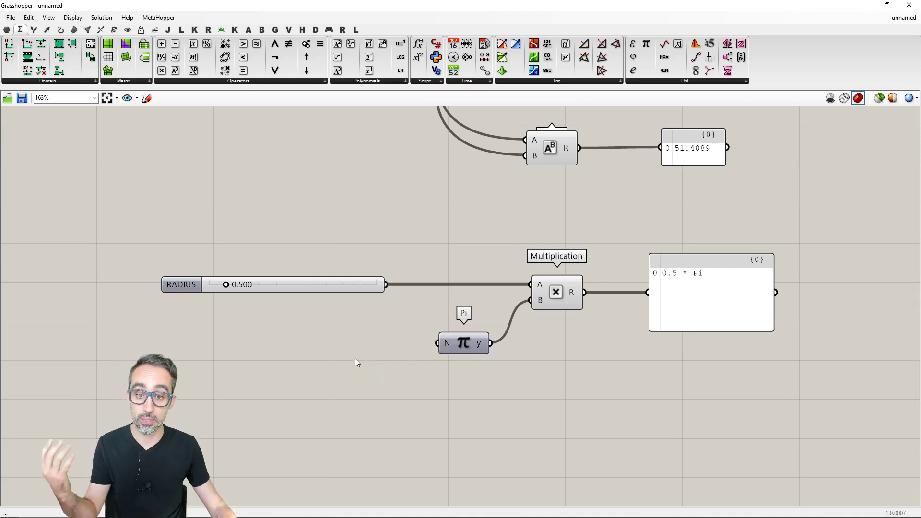
left_click_drag(387, 285, 439, 344)
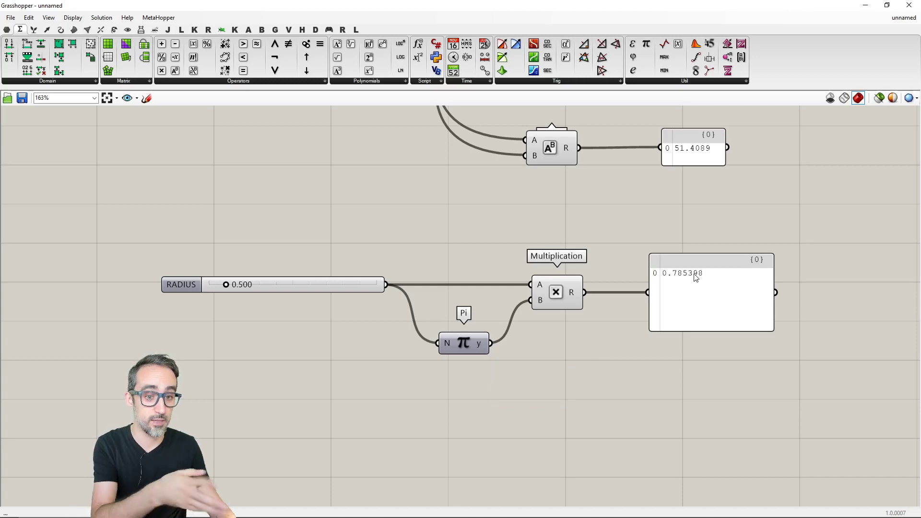
key("ctrl+z")
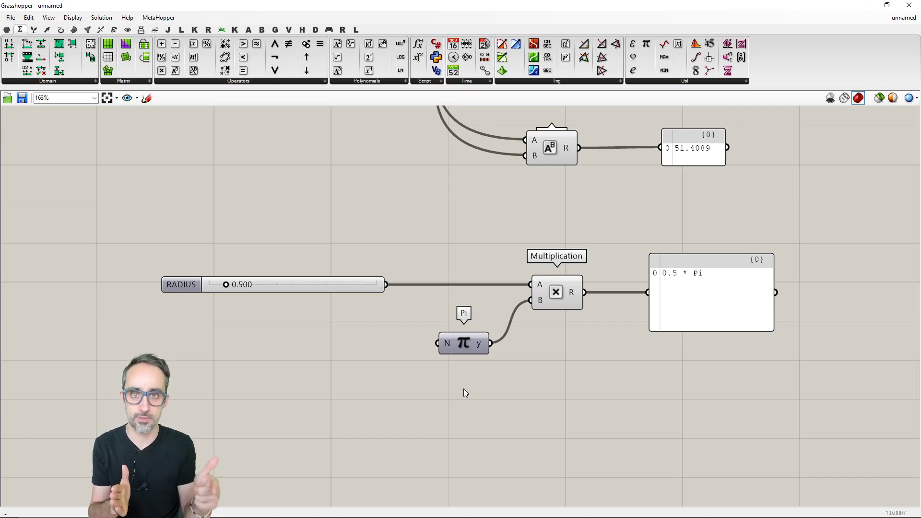
left_click_drag(509, 389, 431, 328)
mouse_move(447, 344)
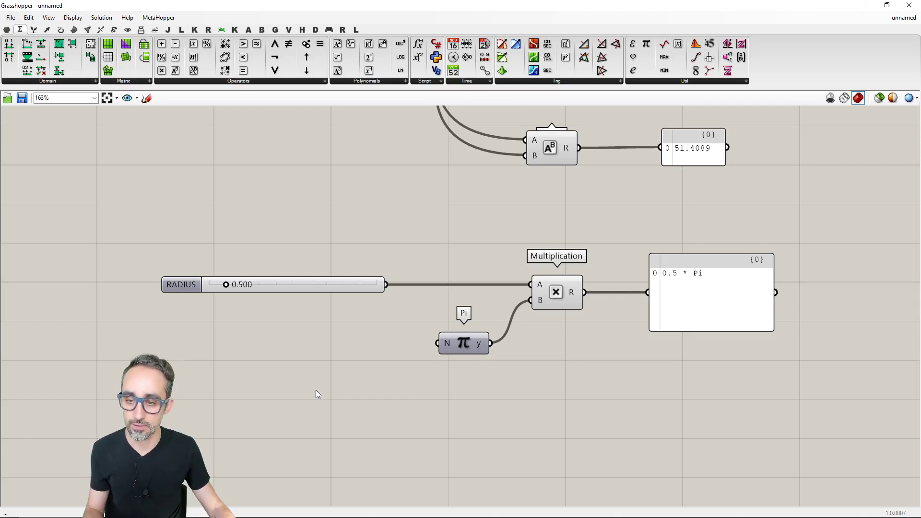
- Place a number slider below the RADIUS slider and raise its value to 1.000
double_click(304, 347)
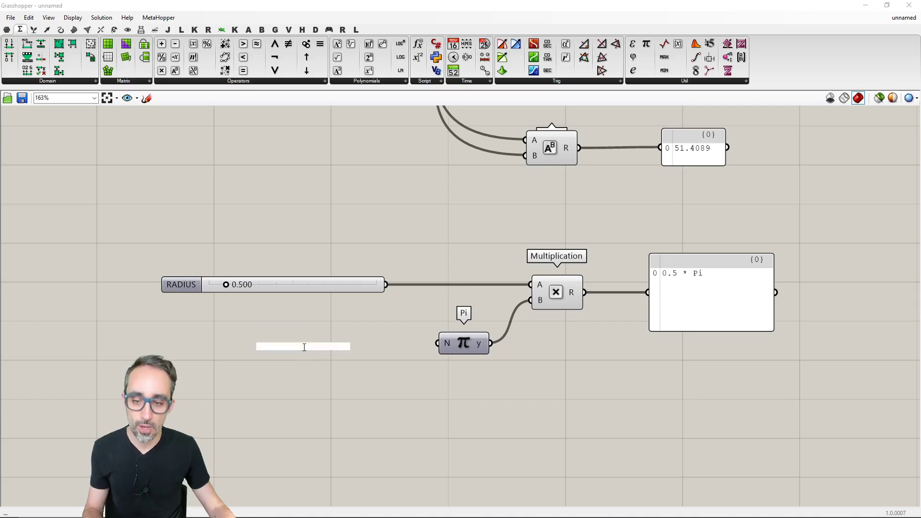
type("slider")
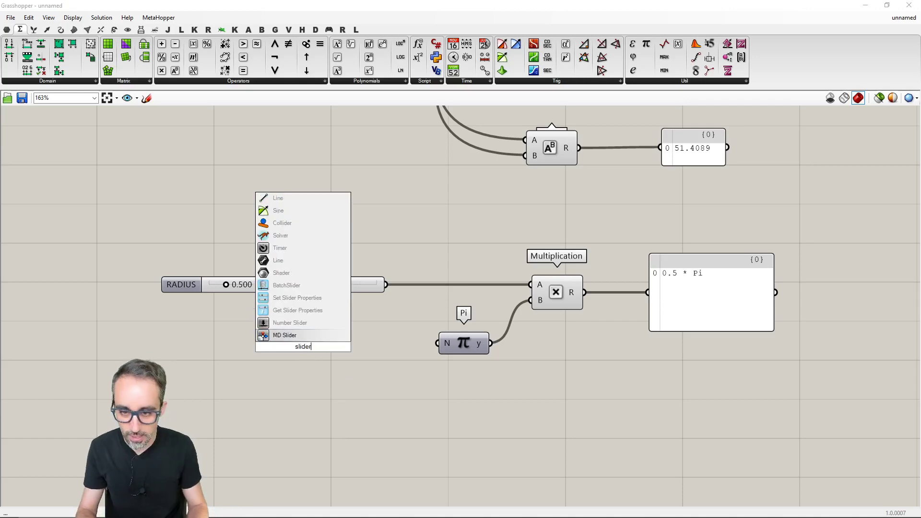
key("Up")
key("Return")
left_click_drag(305, 351, 358, 347)
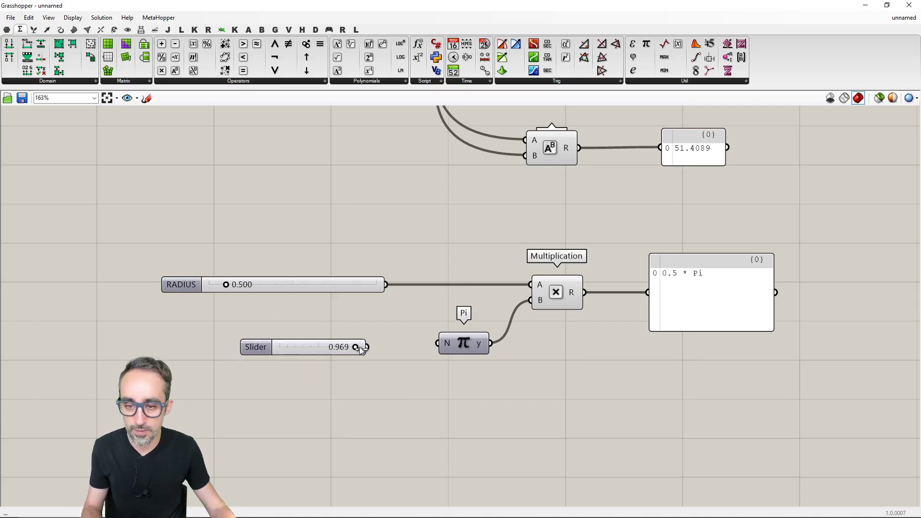
double_click(320, 353)
key("Return")
- Set the new slider's maximum to 2 and its value to 2.000
right_click(316, 350)
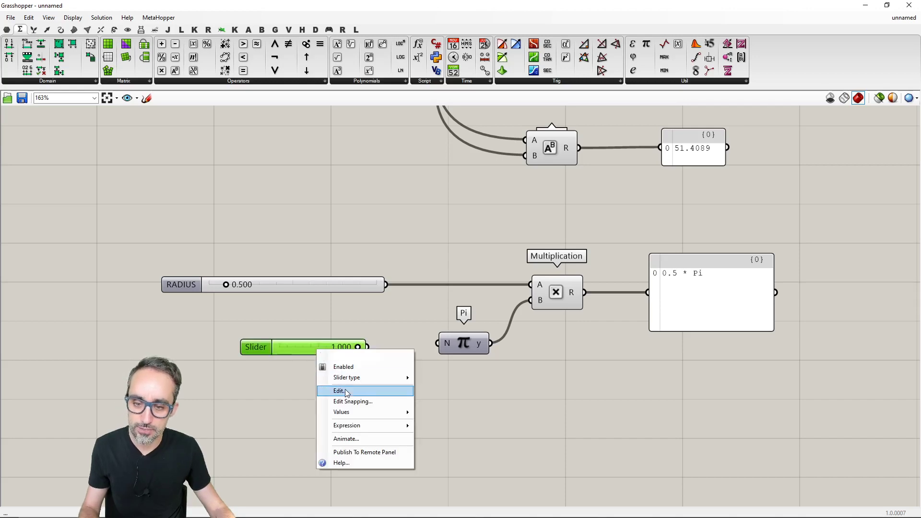
left_click(345, 390)
double_click(371, 416)
type("2")
key("Return")
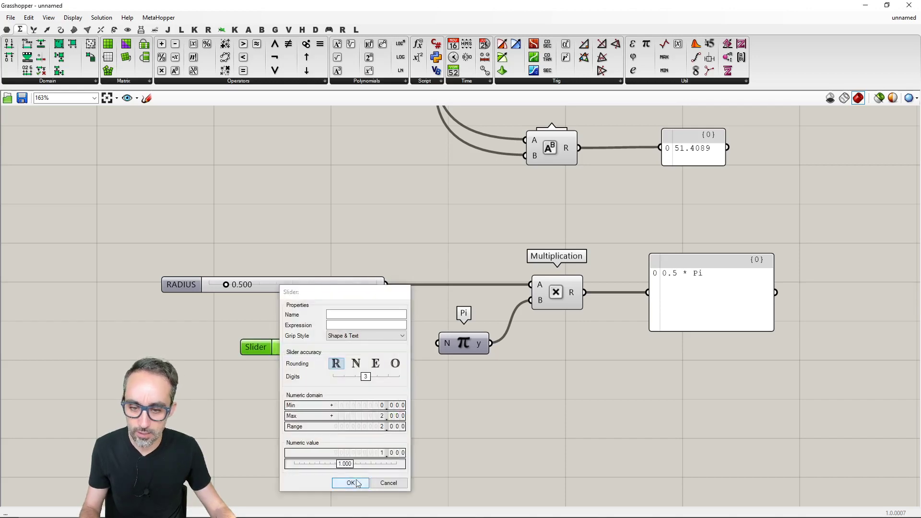
left_click(351, 483)
left_click(381, 352)
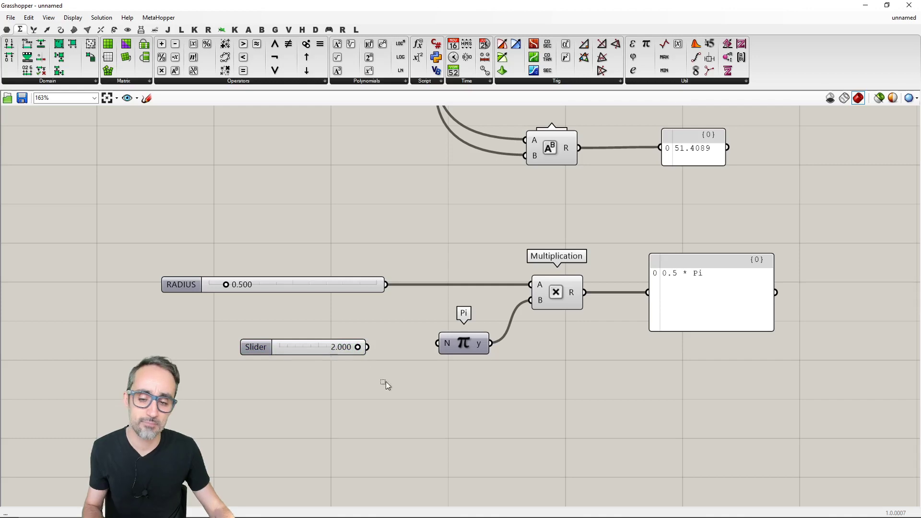
- Group the new slider and label the group "DO NOT WTOUGHH"
left_click_drag(386, 381, 225, 300)
key("ctrl+g")
right_click(295, 337)
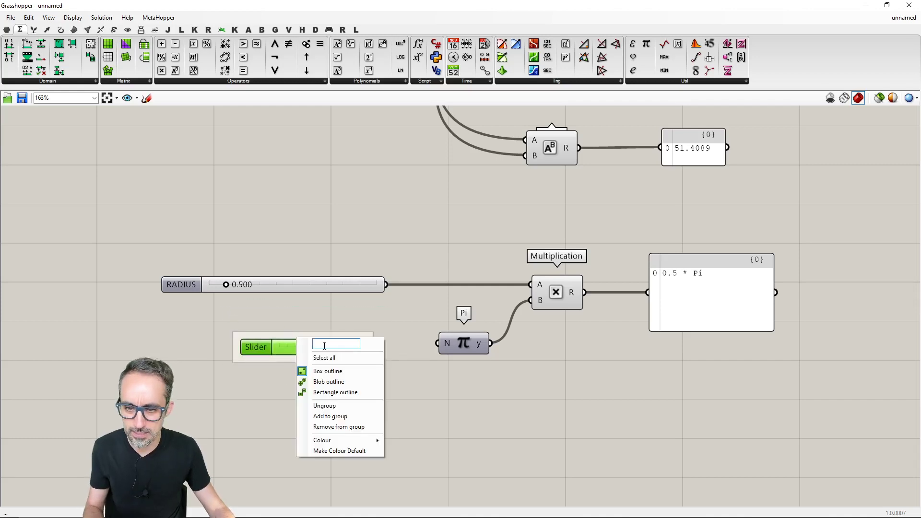
type("DO NOT WTOUGHH")
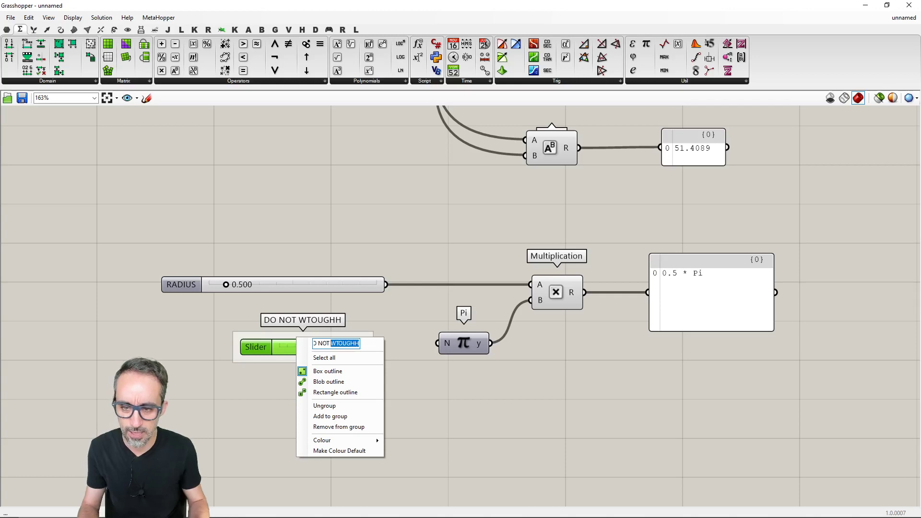
key("Return")
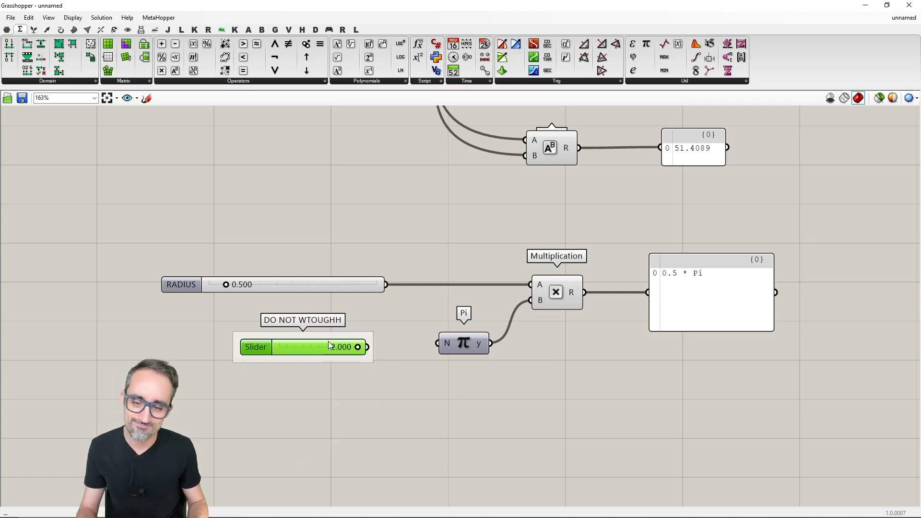
- Delete the labelled group together with its slider
left_click(396, 320)
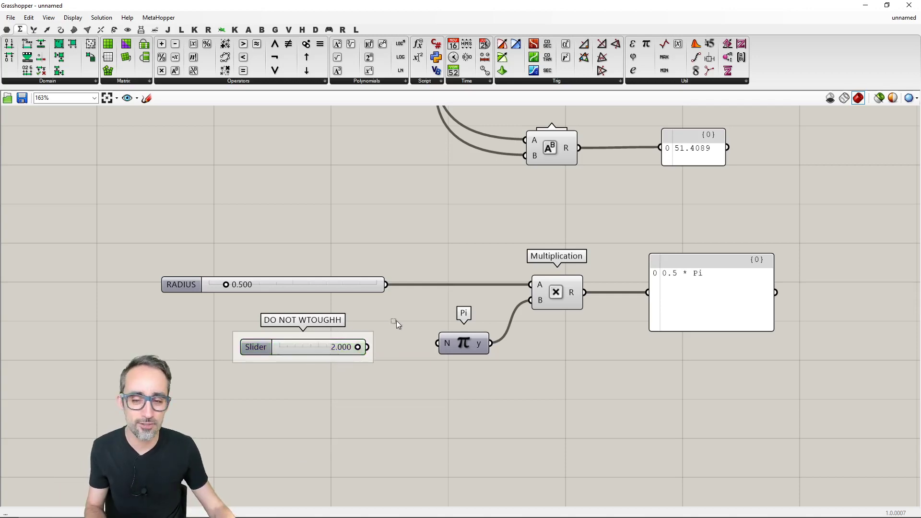
left_click(344, 359)
key("Delete")
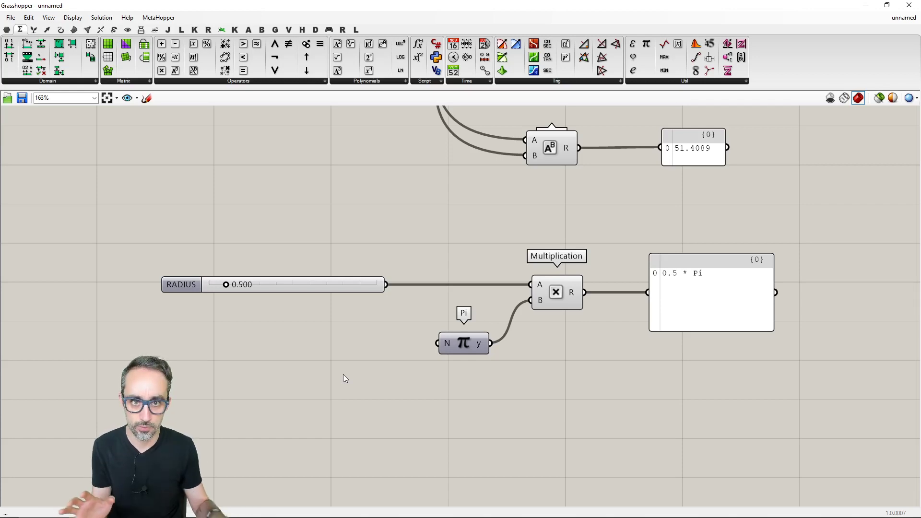
- Place an empty panel beside the Pi component's N input, below the RADIUS slider, and shrink it slightly
double_click(346, 346)
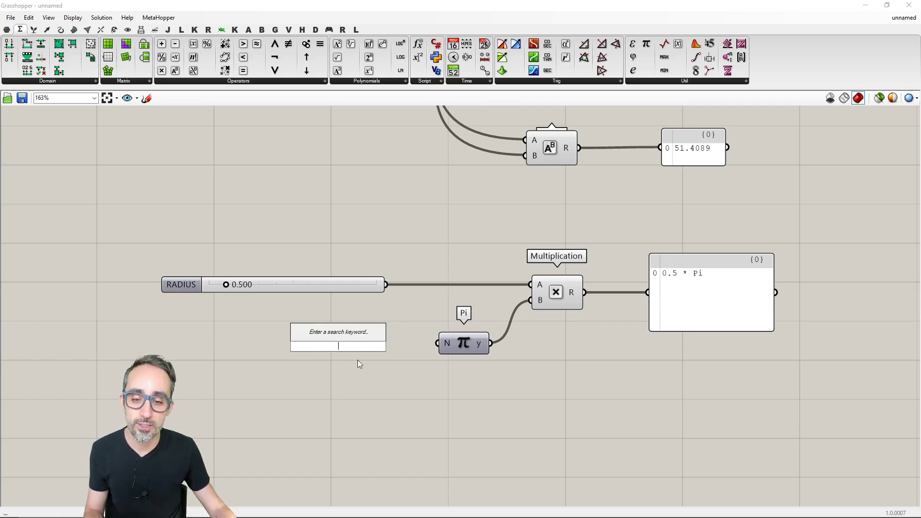
type("panel")
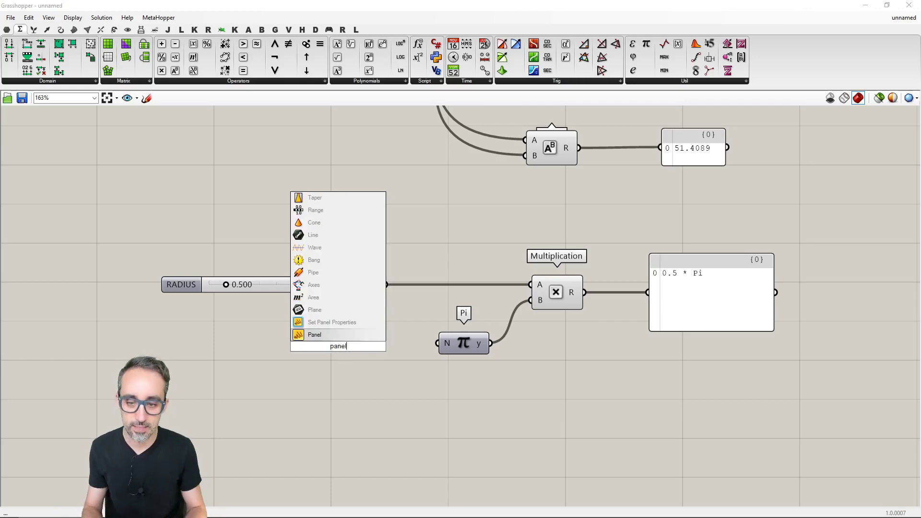
key("Return")
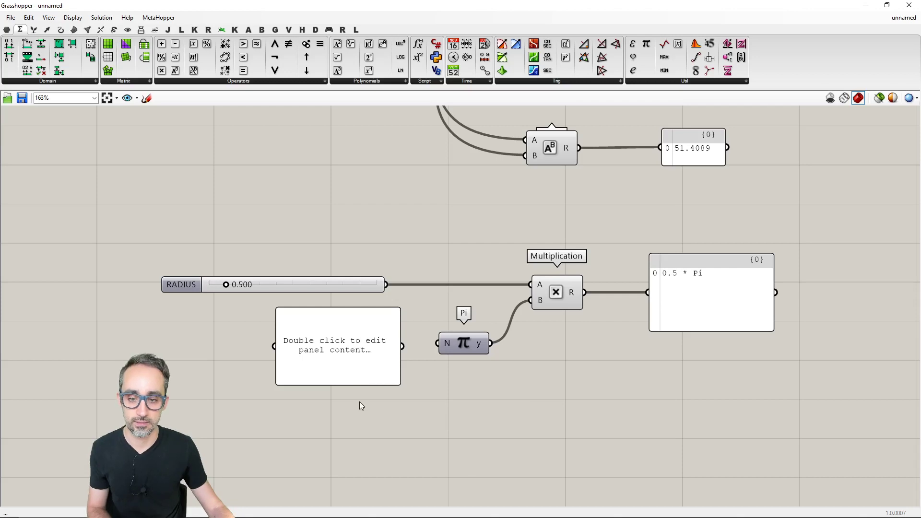
left_click_drag(396, 382, 393, 381)
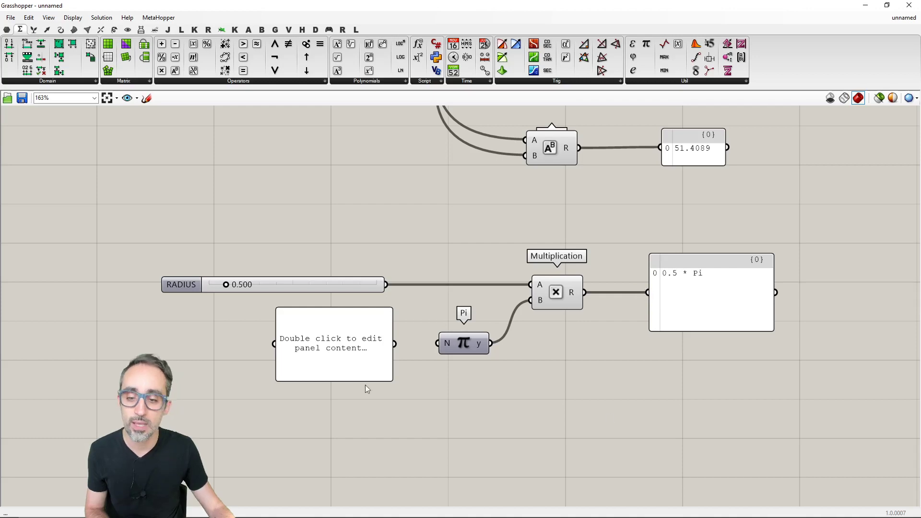
- Enter "Hello ParametricCamp!" as the new panel's content and move the panel slightly away from the Pi component
double_click(338, 346)
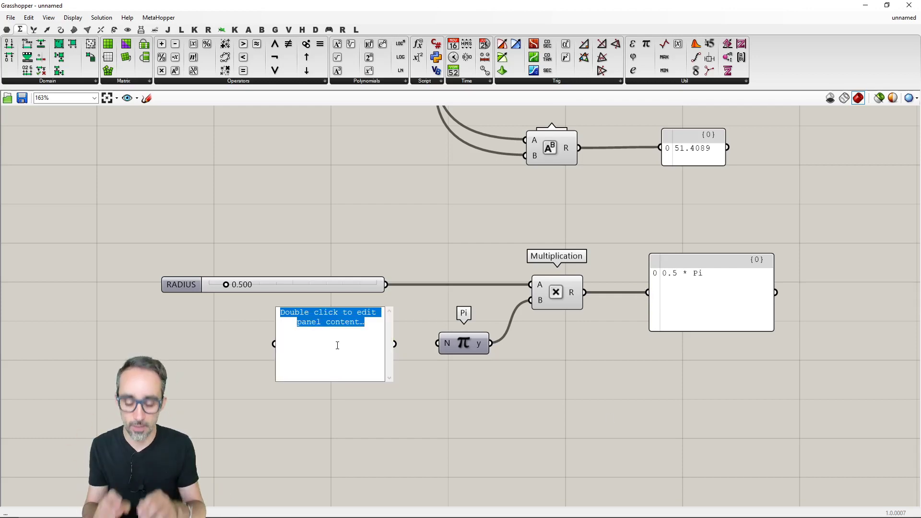
type("Hello ")
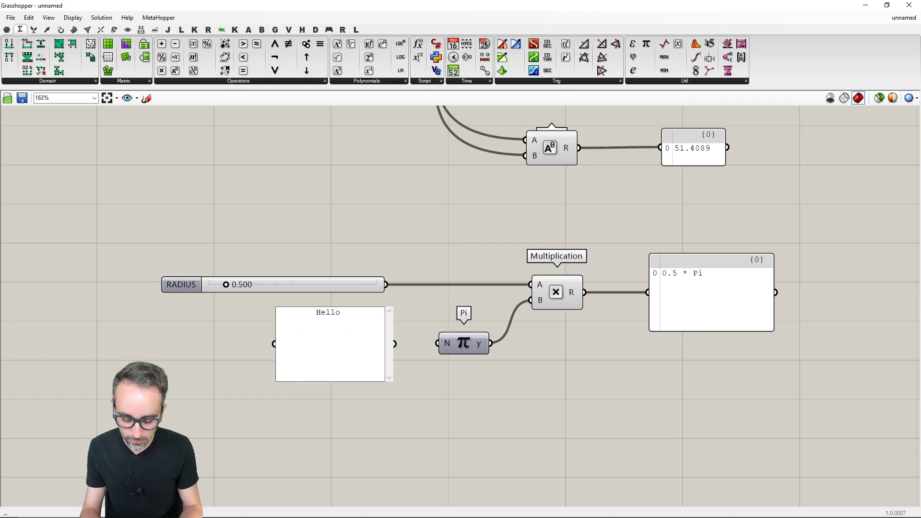
type("ParametricCamp!")
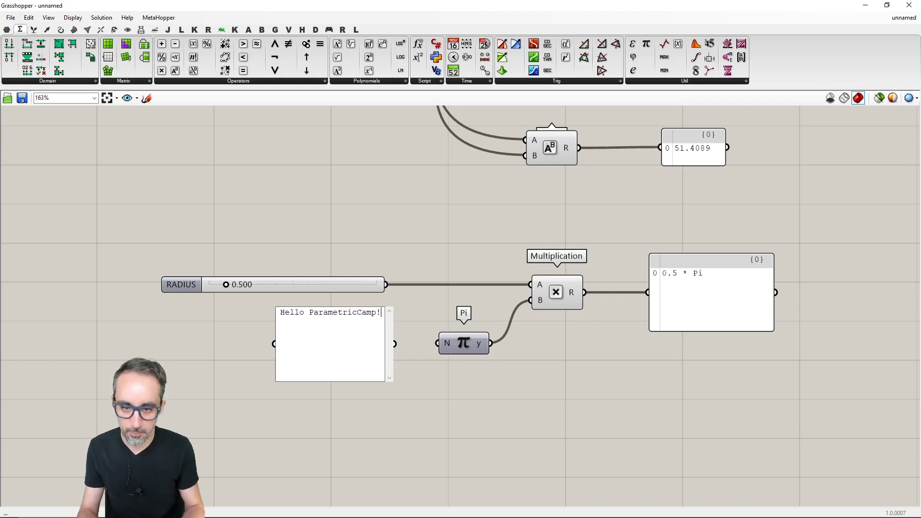
left_click(342, 419)
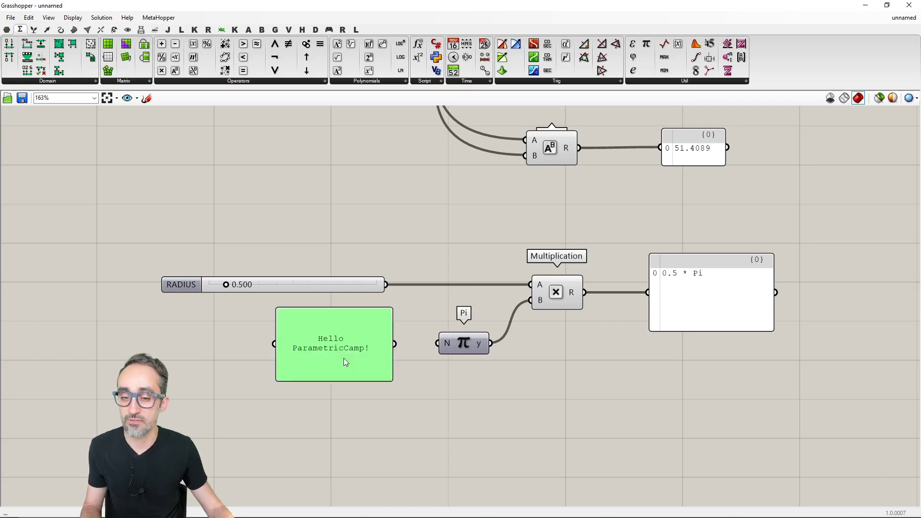
left_click(377, 429)
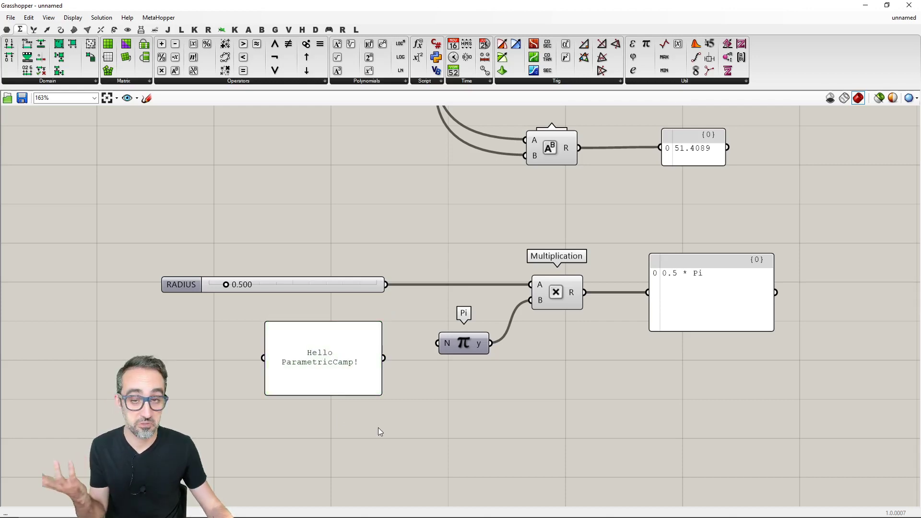
- Replace the new panel's text with 2 and turn off its Multiline Data option
left_click(337, 362)
double_click(338, 361)
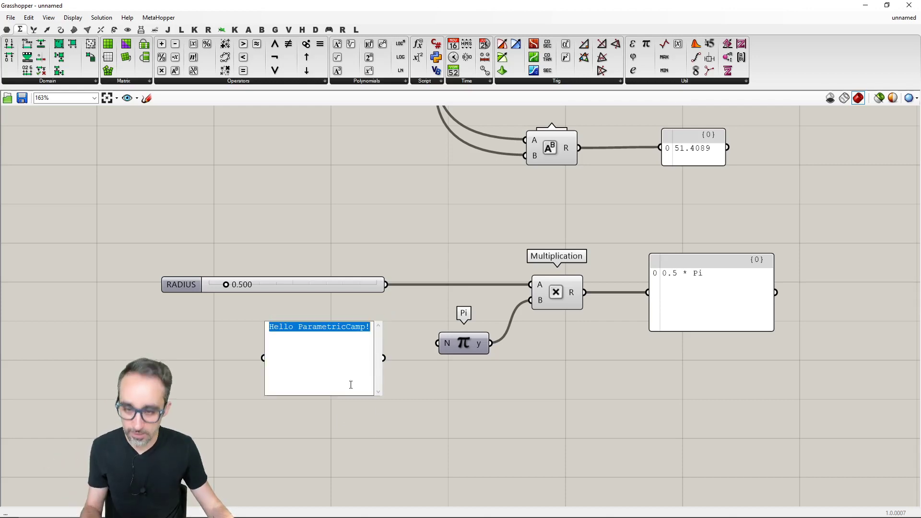
type("2")
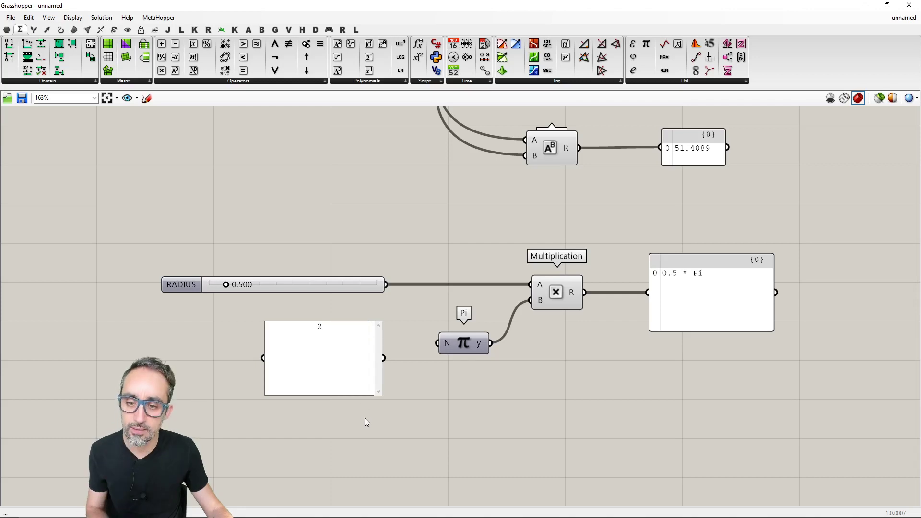
left_click(364, 418)
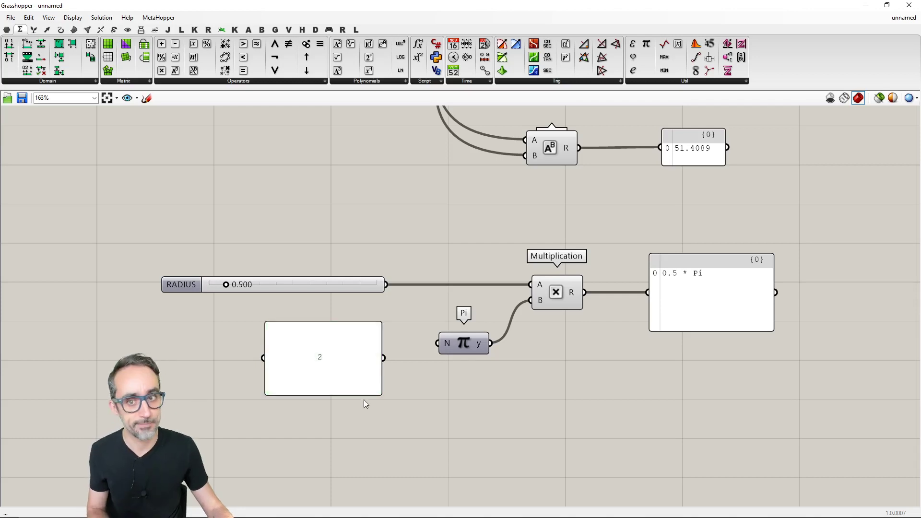
right_click(342, 357)
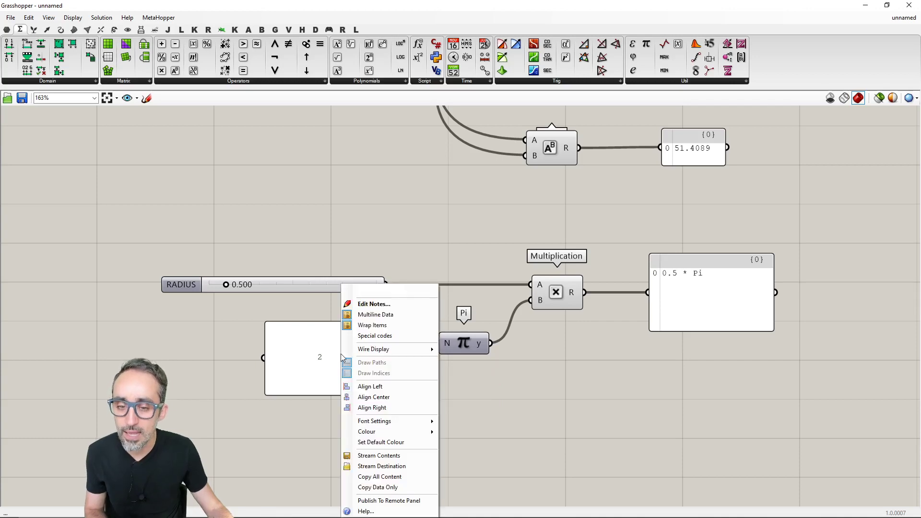
left_click(368, 315)
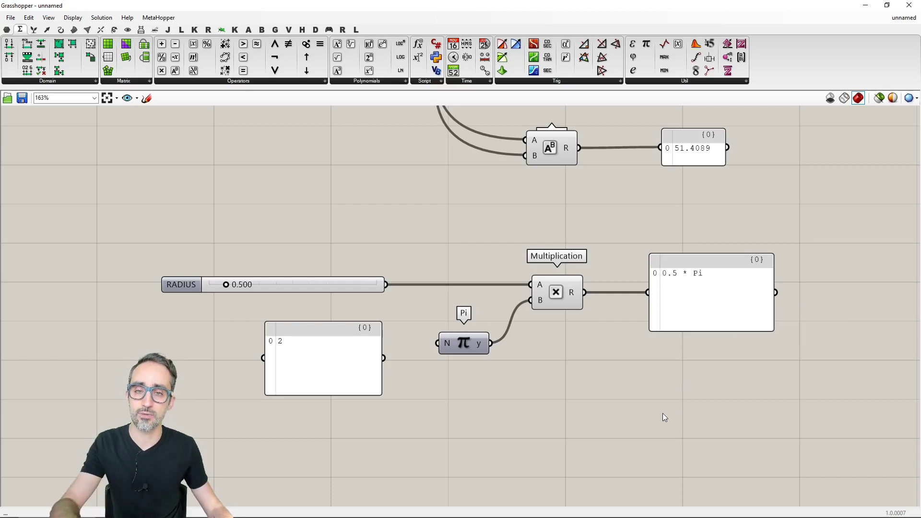
- Enter 2, 3, 4 and 5 on separate lines in the panel below the RADIUS slider
double_click(295, 345)
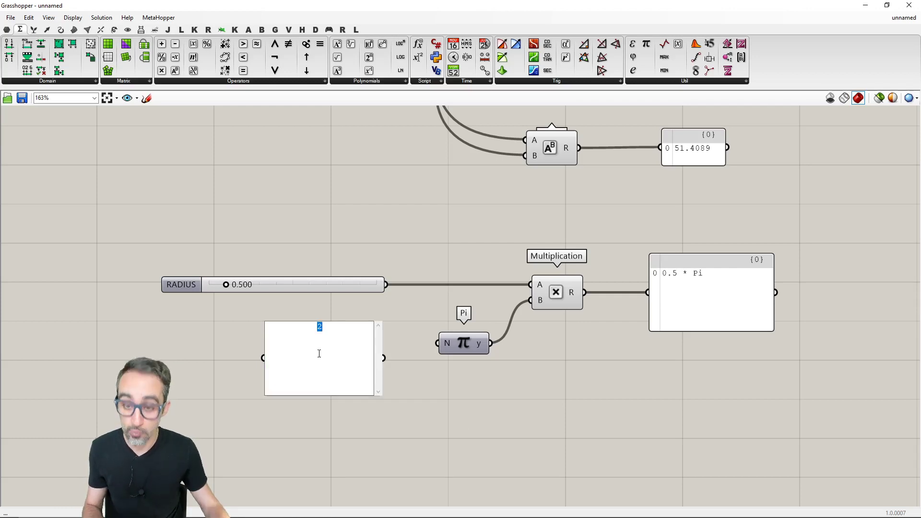
type("2")
key("Return")
type("3")
key("Return")
type("4")
key("Return")
type("5")
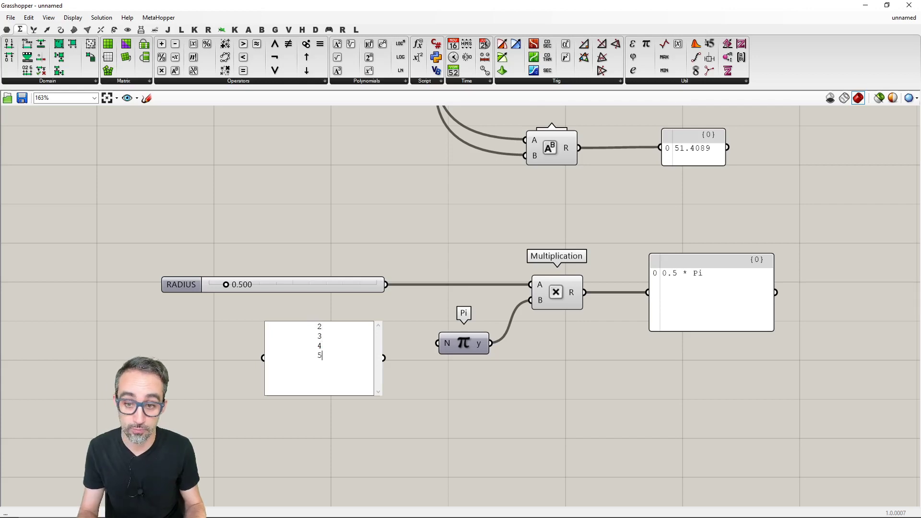
left_click(376, 381)
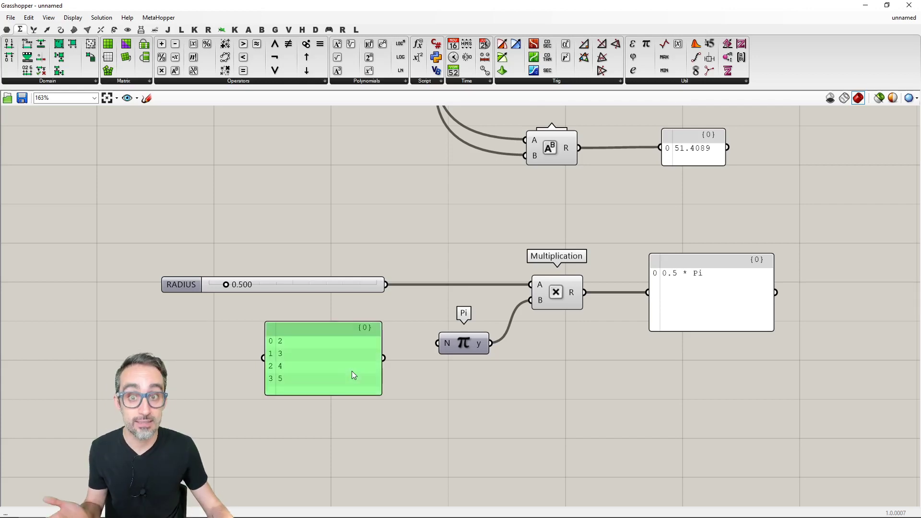
- Replace the content of the panel below the RADIUS slider with the single value 2
double_click(352, 370)
type("2")
left_click(401, 327)
left_click(390, 394)
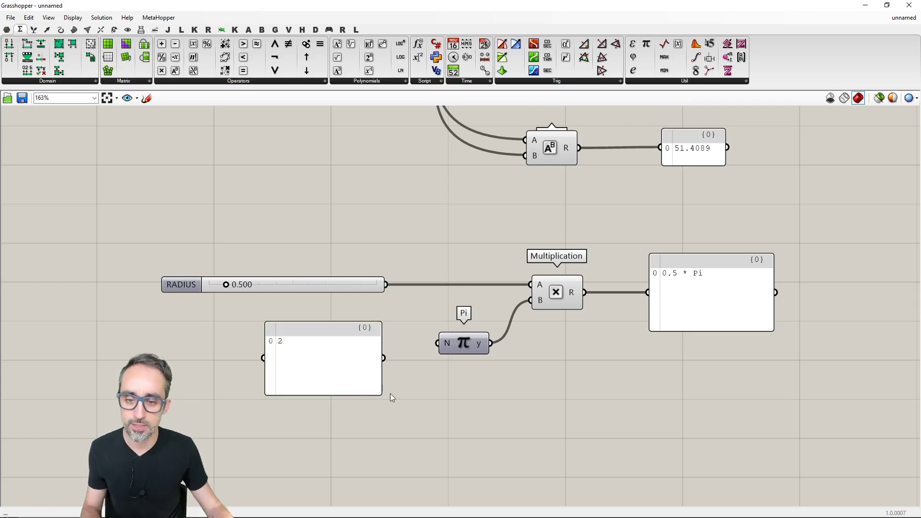
- Shrink the 2 panel, turn on its Multiline Data option, and connect it to the Pi component's N input, placing it close beside Pi
left_click_drag(378, 392, 438, 343)
right_click(319, 349)
left_click(354, 314)
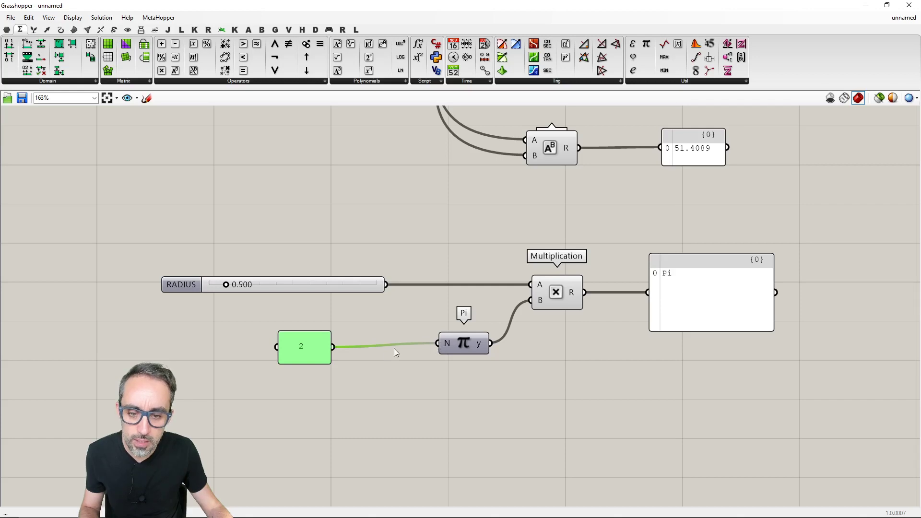
left_click(352, 364)
left_click_drag(323, 348, 402, 344)
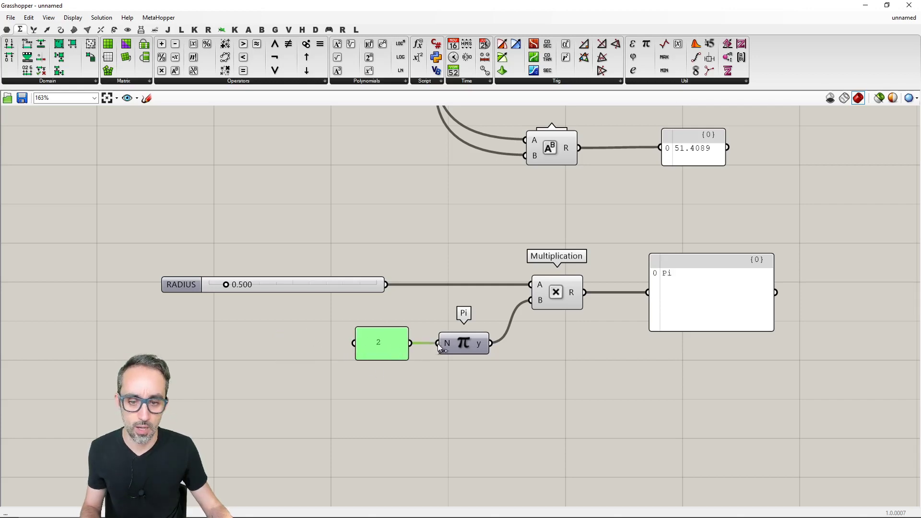
- Set the RADIUS slider to 1
mouse_move(478, 342)
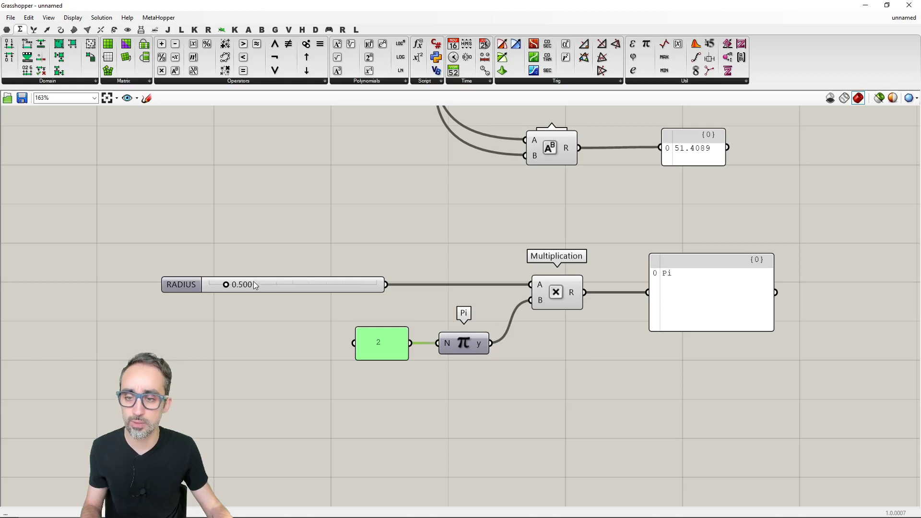
double_click(290, 294)
type("1")
key("Return")
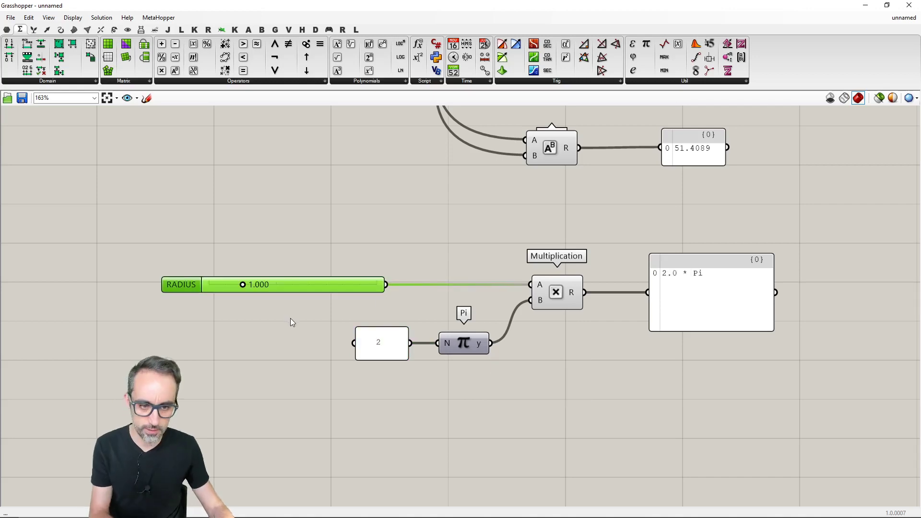
left_click(578, 342)
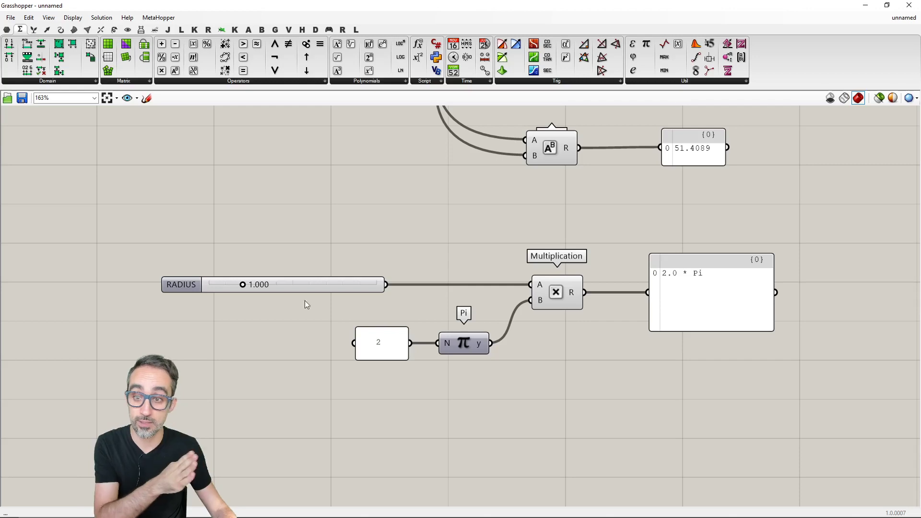
- Set the RADIUS slider to 1.1 and raise it to about 1.689
left_click(275, 290)
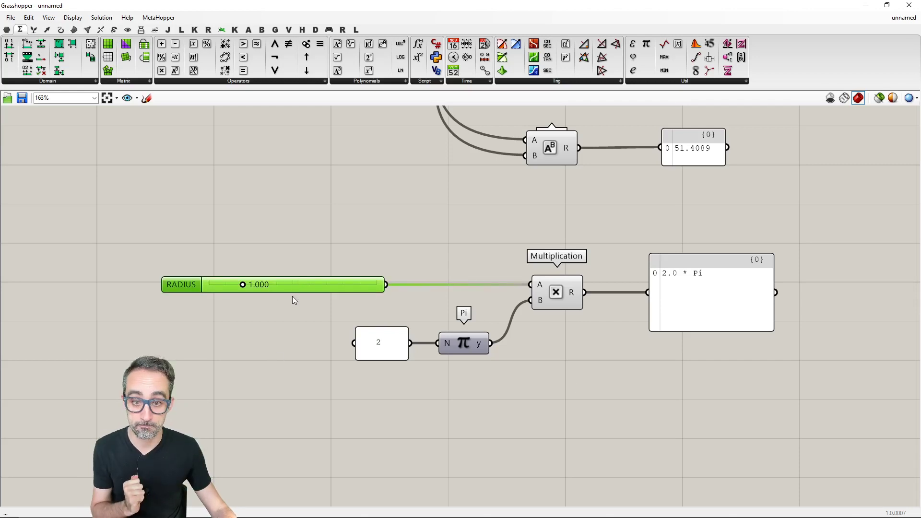
double_click(290, 287)
type("1.1")
key("Return")
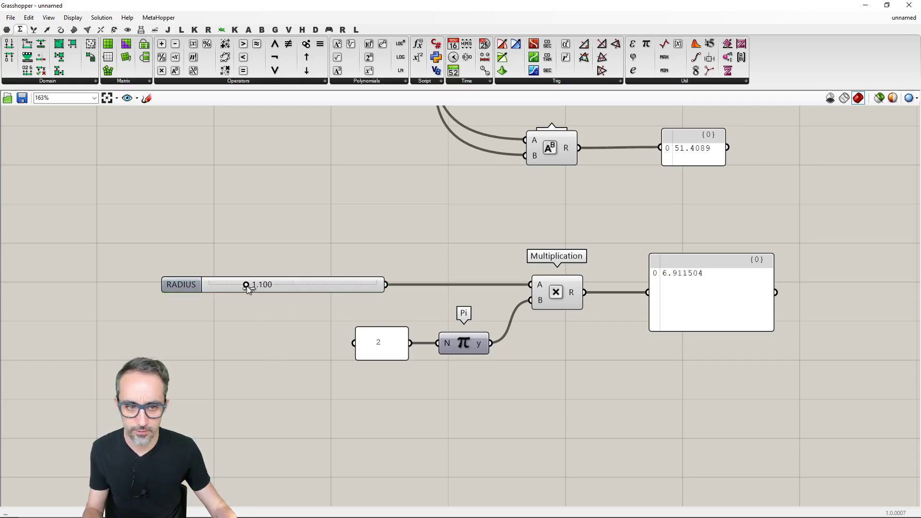
left_click_drag(248, 288, 266, 288)
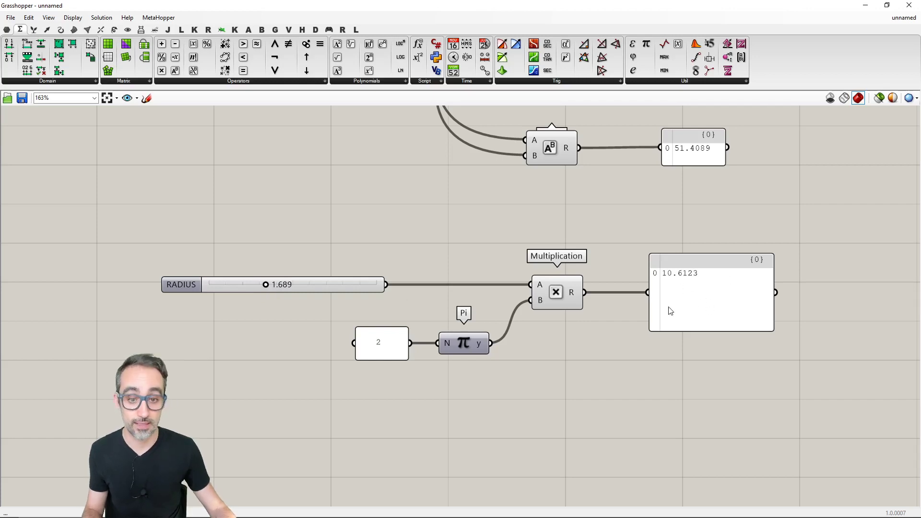
- Shrink the constant panel holding 2 further so that it fits closely around its value
scroll(606, 314, "down", 2)
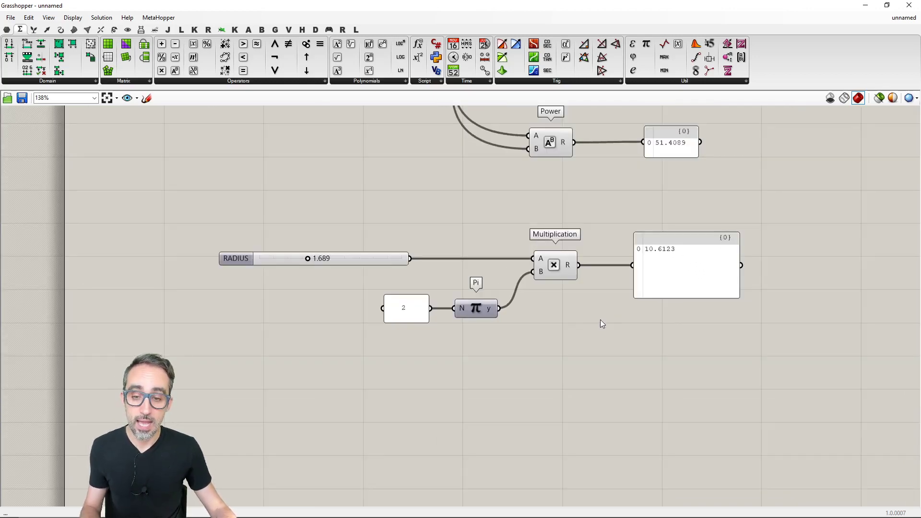
left_click_drag(429, 322, 416, 310)
left_click(420, 349)
scroll(420, 349, "up", 2)
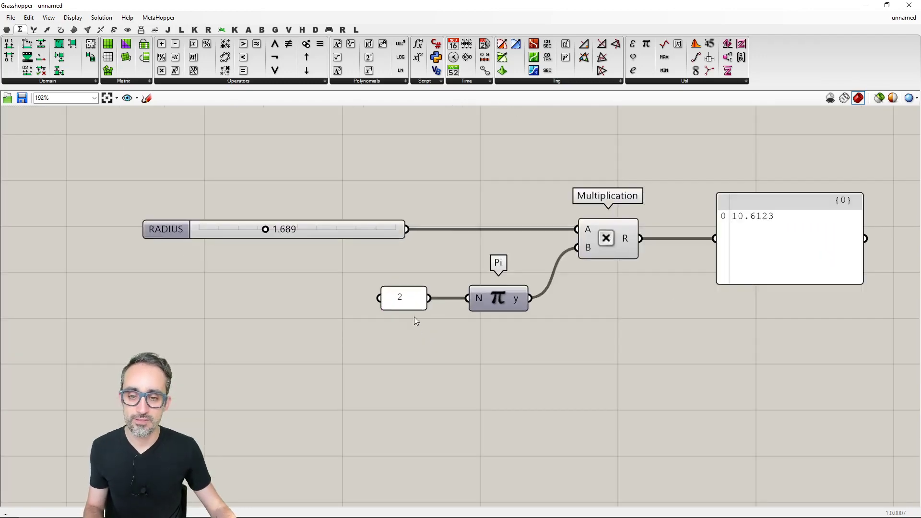
- Review the properties and the available options of the panel holding 2
double_click(405, 298)
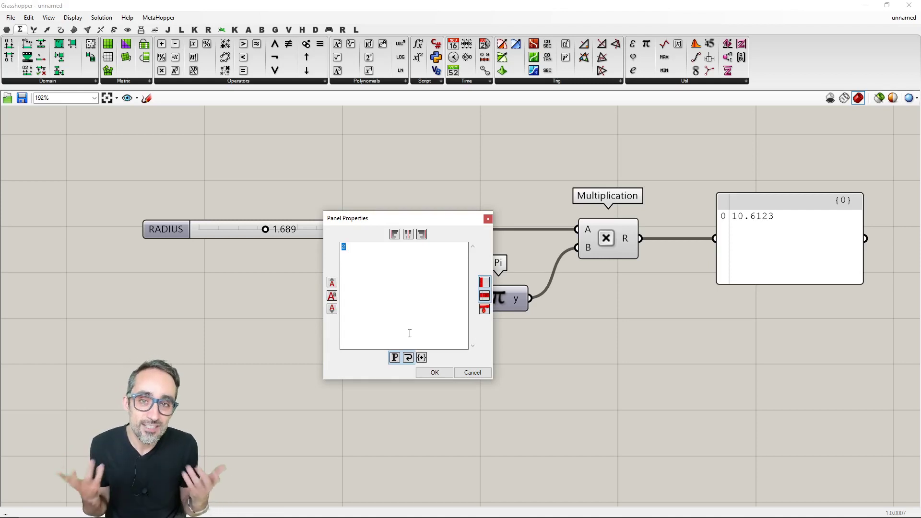
key("Escape")
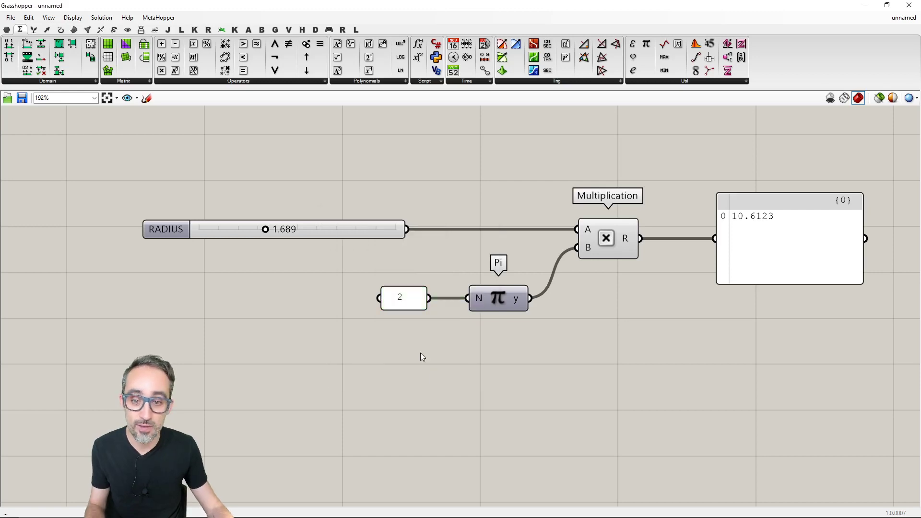
right_click(411, 299)
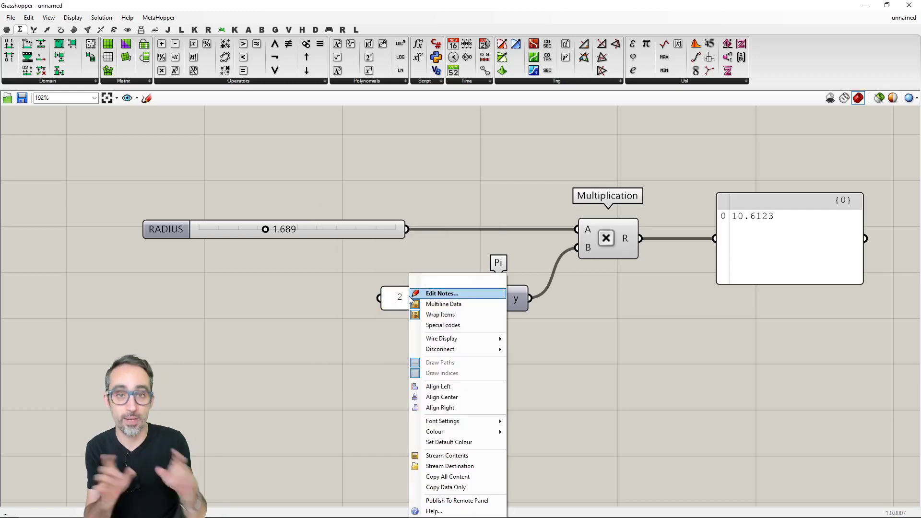
left_click(351, 402)
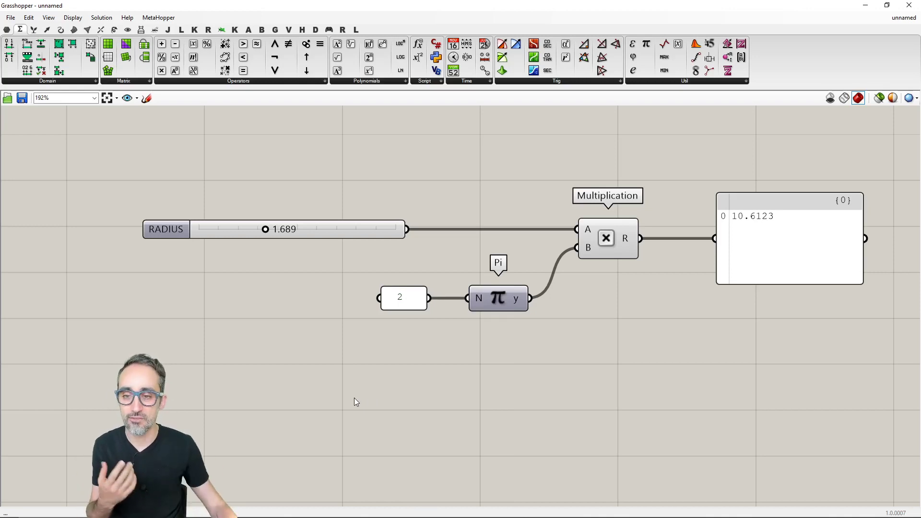
mouse_move(264, 229)
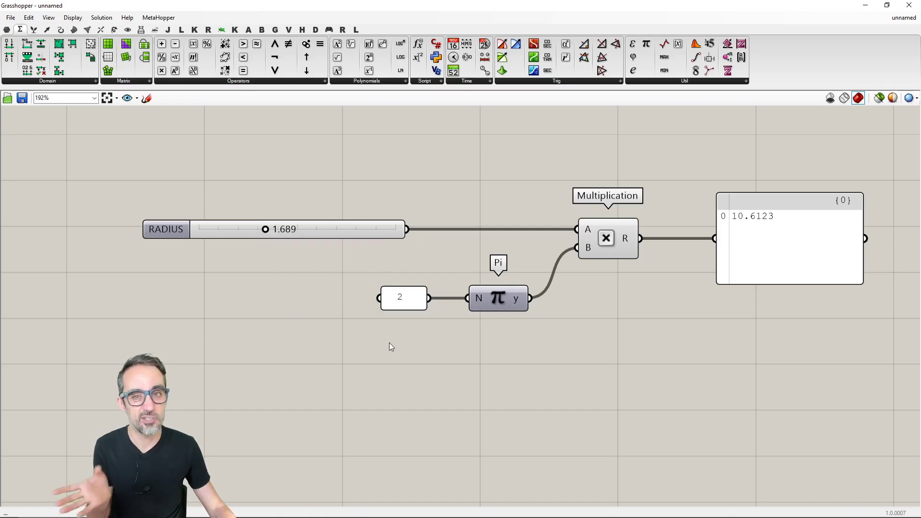
- Move the 2 panel, Pi, Multiplication and result panel together farther away from the RADIUS slider
scroll(398, 343, "down", 3)
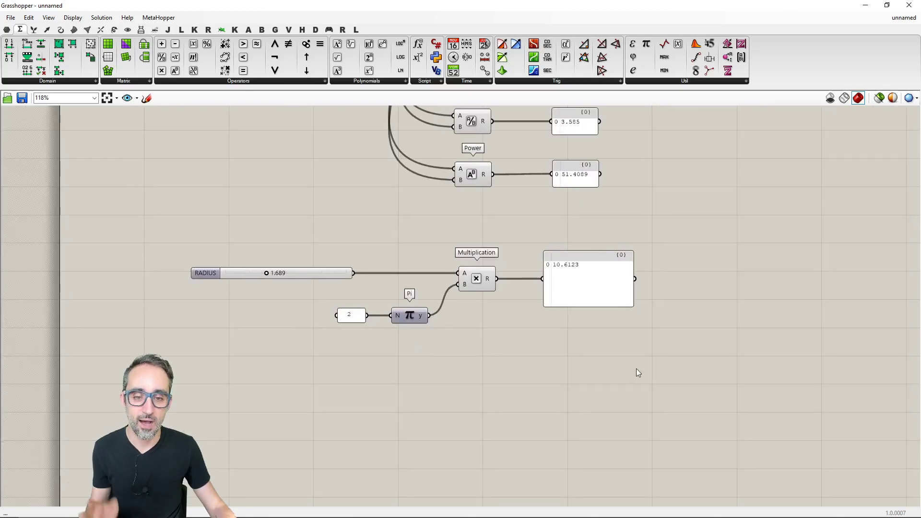
left_click_drag(636, 369, 334, 250)
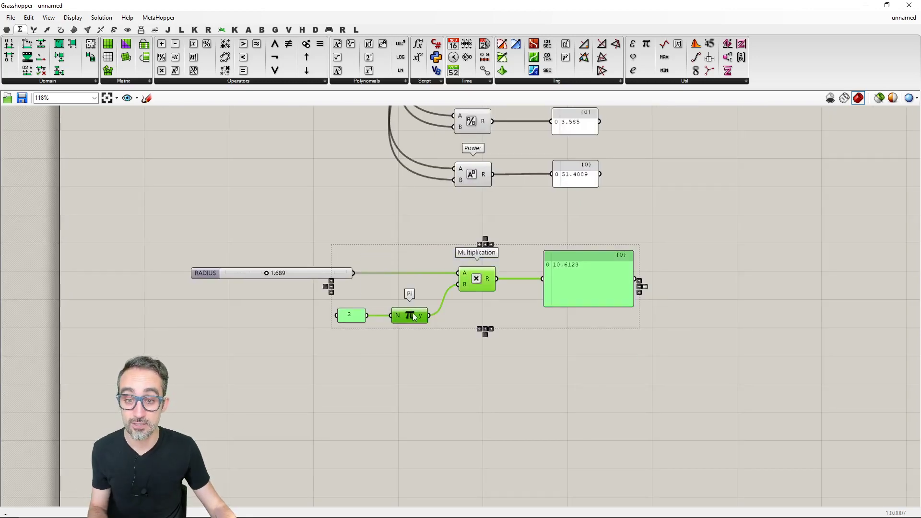
left_click_drag(420, 318, 740, 319)
left_click(551, 353)
right_click_drag(520, 347, 390, 330)
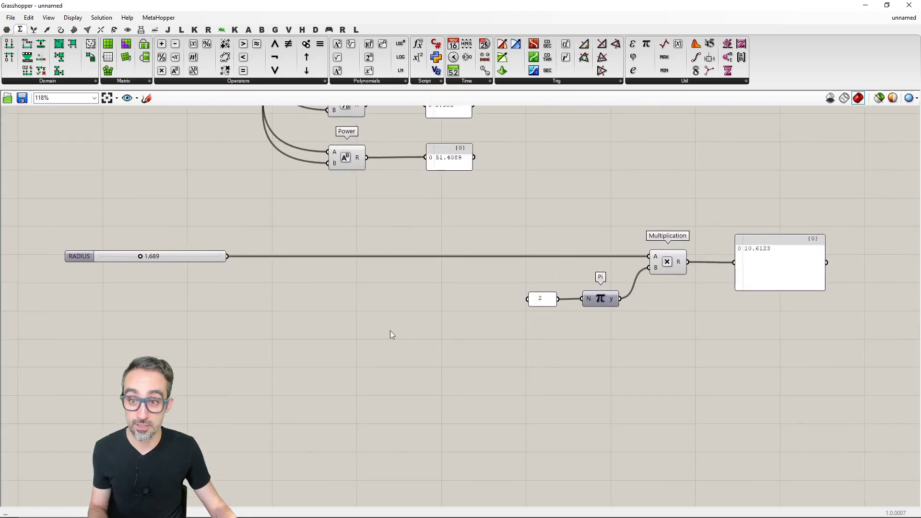
right_click_drag(681, 329, 547, 321)
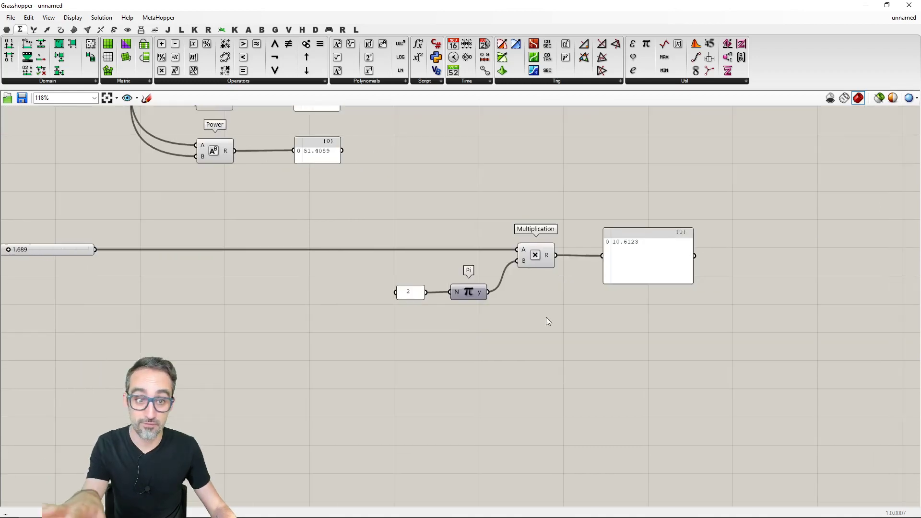
scroll(547, 319, "up", 2)
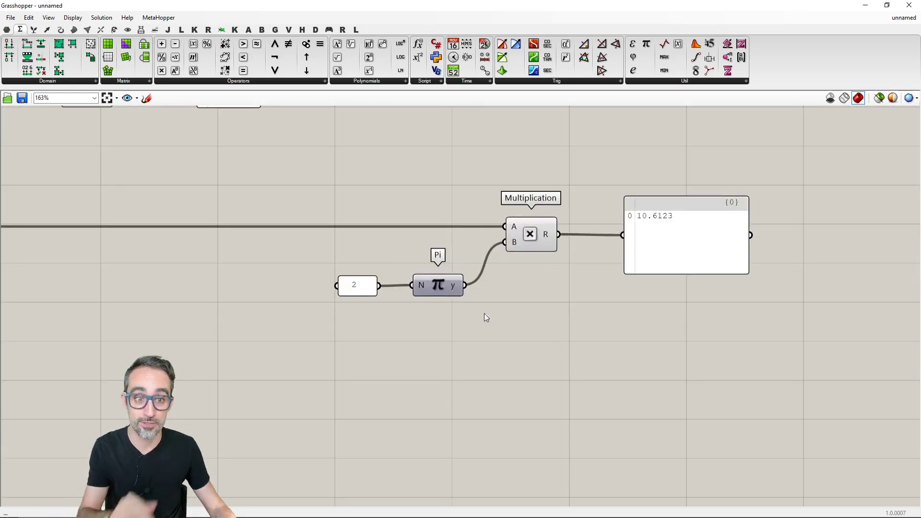
- Return the 2 panel, Pi, Multiplication and result panel to their earlier place near the RADIUS slider
scroll(484, 318, "down", 3)
right_click_drag(523, 344, 252, 337)
scroll(410, 319, "up", 1)
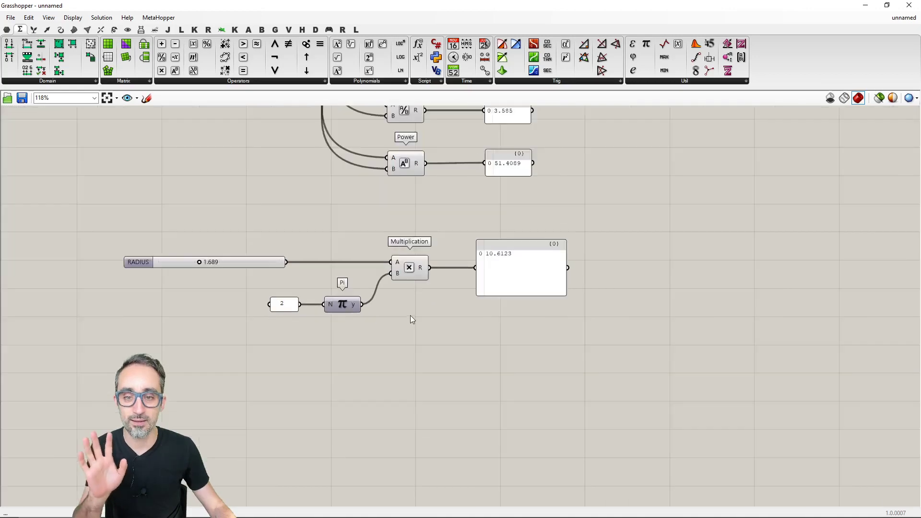
scroll(474, 317, "up", 1)
right_click_drag(411, 319, 500, 322)
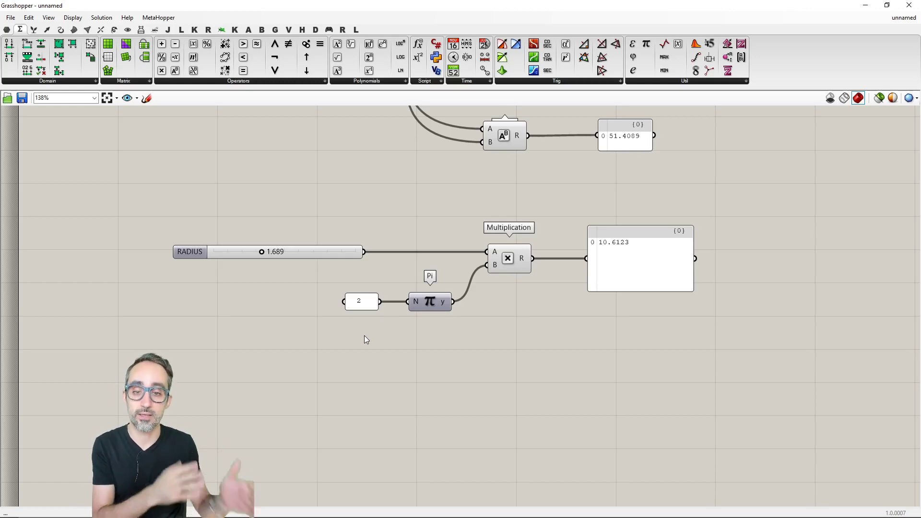
- Place a Square component below the Pi component and connect the RADIUS slider to its x input
left_click(366, 80)
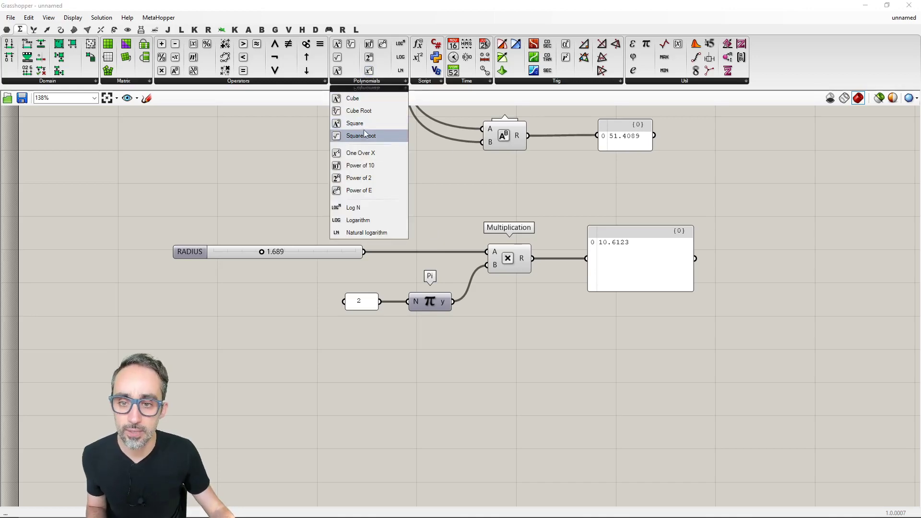
left_click_drag(355, 123, 461, 377)
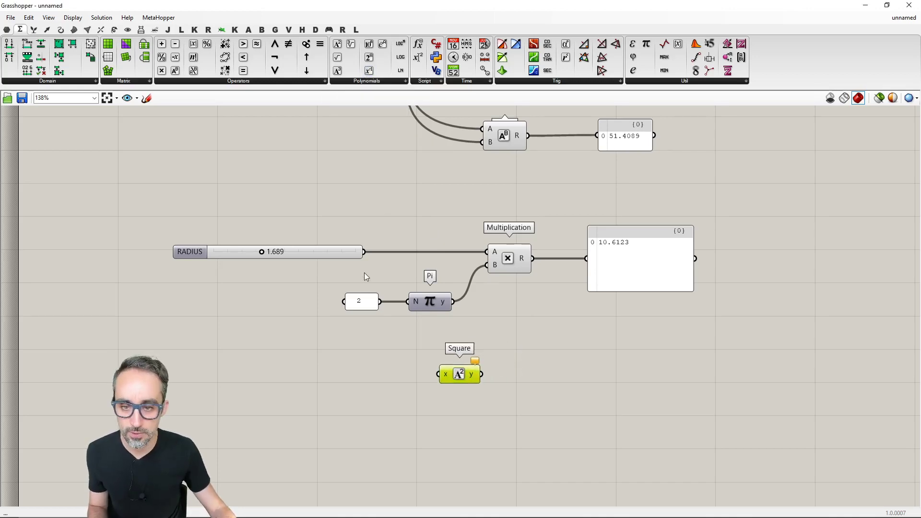
left_click_drag(365, 252, 442, 379)
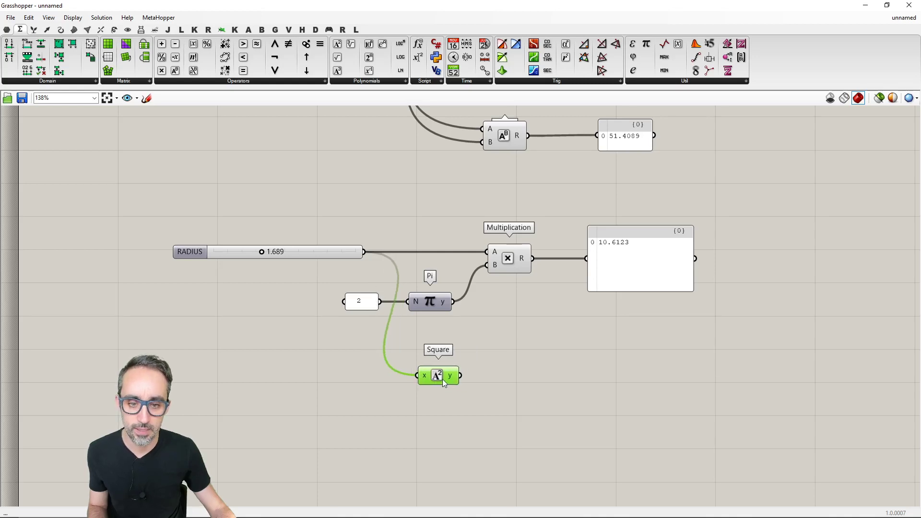
- Add a second Multiplication component beside Square and connect Square's y output to its A input
double_click(497, 372)
type("mult")
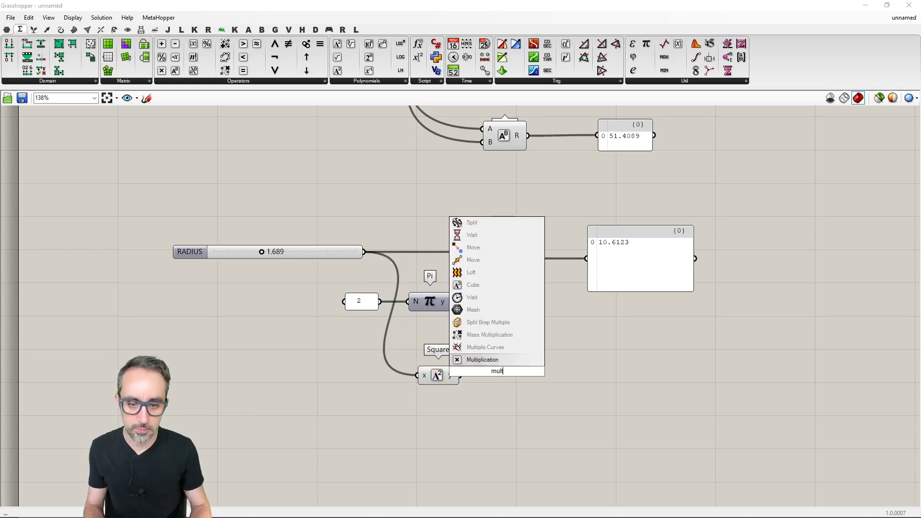
key("Return")
left_click_drag(490, 384, 497, 379)
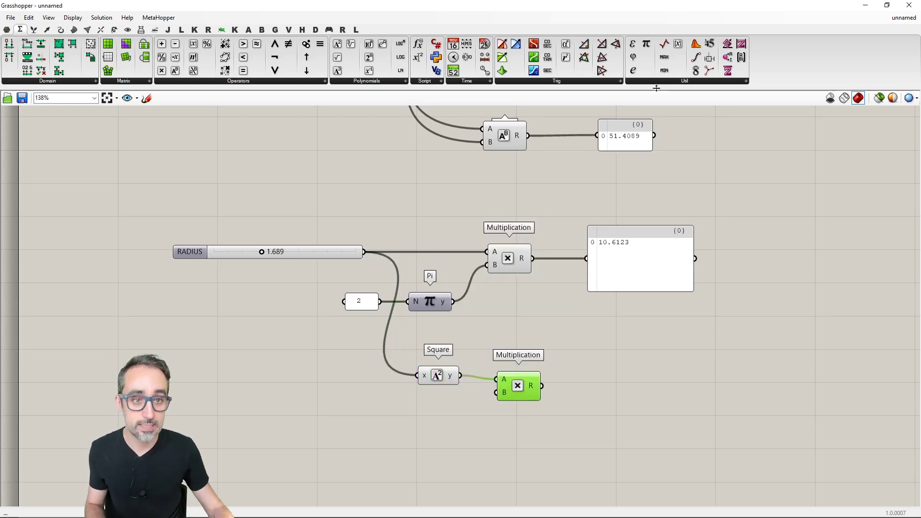
- Add another Pi component below Square and connect its output to the new Multiplication's B input
double_click(430, 420)
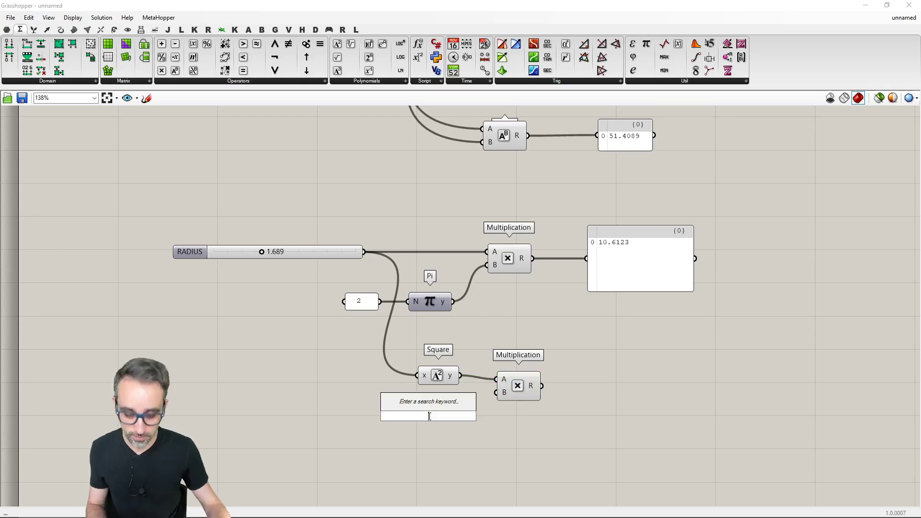
type("pi")
key("Return")
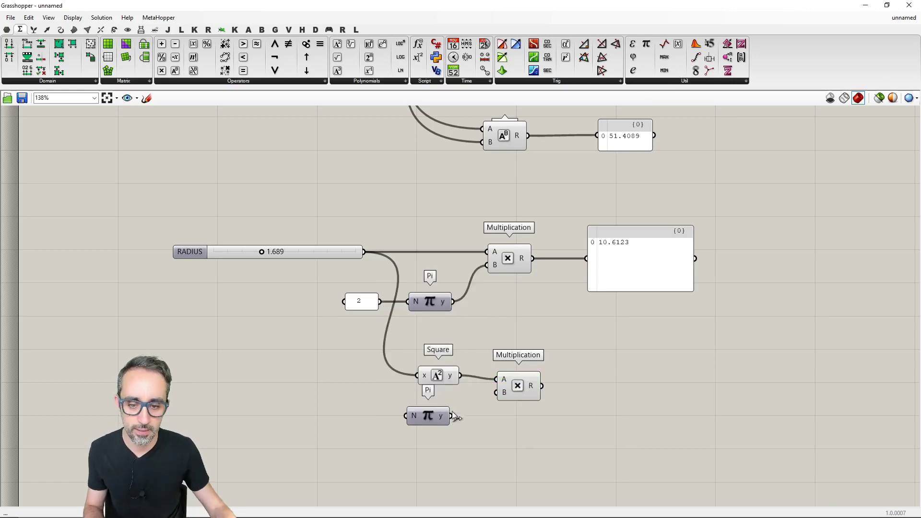
left_click_drag(451, 416, 496, 392)
- Duplicate the result panel beside the new Multiplication and connect that component's R output to the copy
left_click(635, 266)
left_click_drag(635, 267, 643, 404, "alt")
left_click_drag(541, 386, 646, 393)
left_click_drag(422, 415, 427, 413)
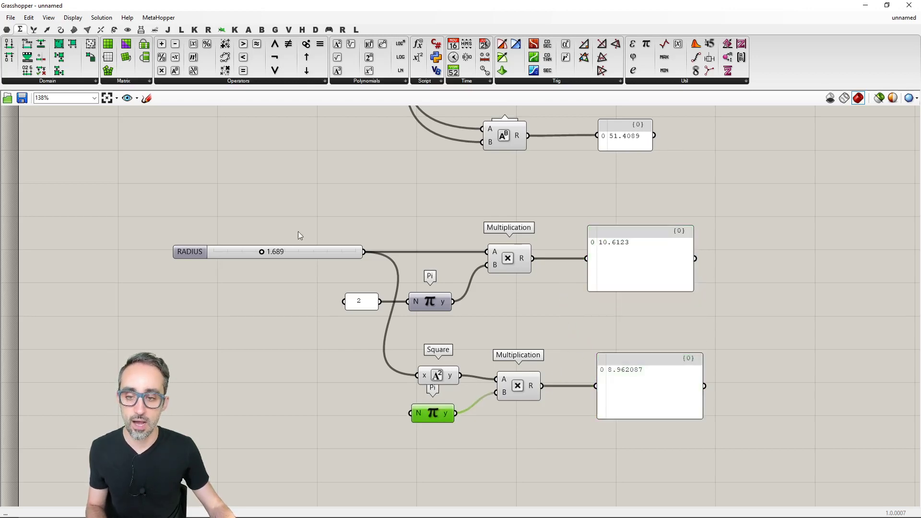
- Line up the lower Pi beneath Square and shift the lower Multiplication and its result panel down slightly
left_click(218, 253)
left_click(439, 378)
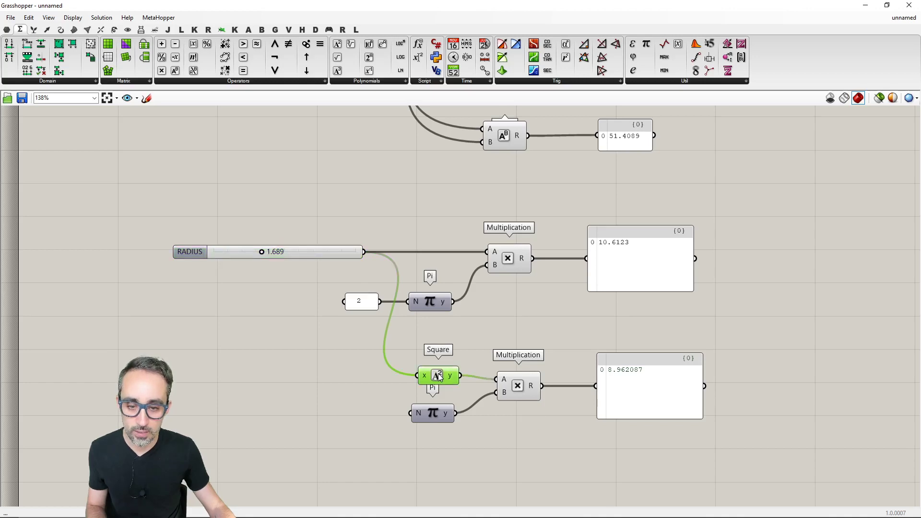
left_click(518, 384)
left_click_drag(439, 416, 446, 422)
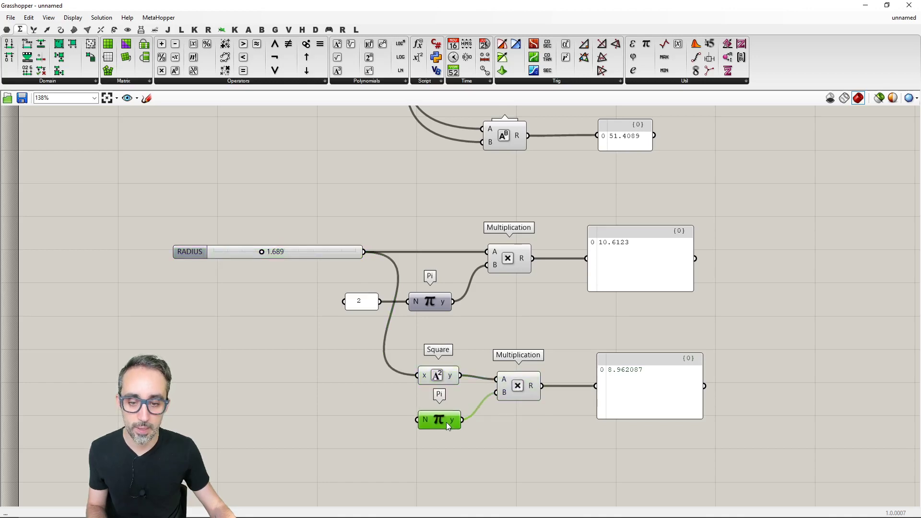
left_click_drag(522, 389, 521, 404)
left_click_drag(674, 386, 675, 407)
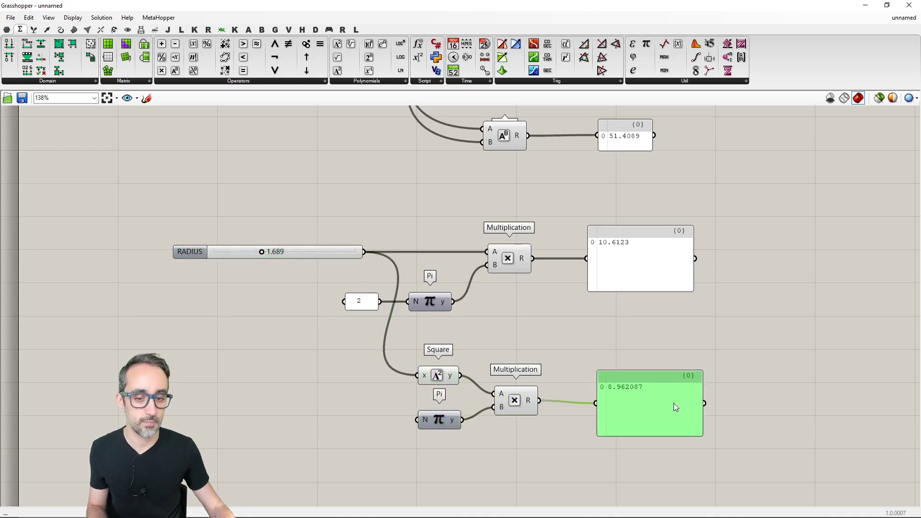
- Shift the upper result panel slightly outward and move the 2 panel and its Pi component up closer to the upper Multiplication
left_click_drag(634, 251, 646, 250)
right_click_drag(591, 304, 596, 269)
left_click_drag(469, 295, 343, 255)
mouse_move(433, 275)
left_mouse_down()
mouse_move(432, 182)
mouse_move(428, 259)
left_mouse_up()
left_click(462, 294)
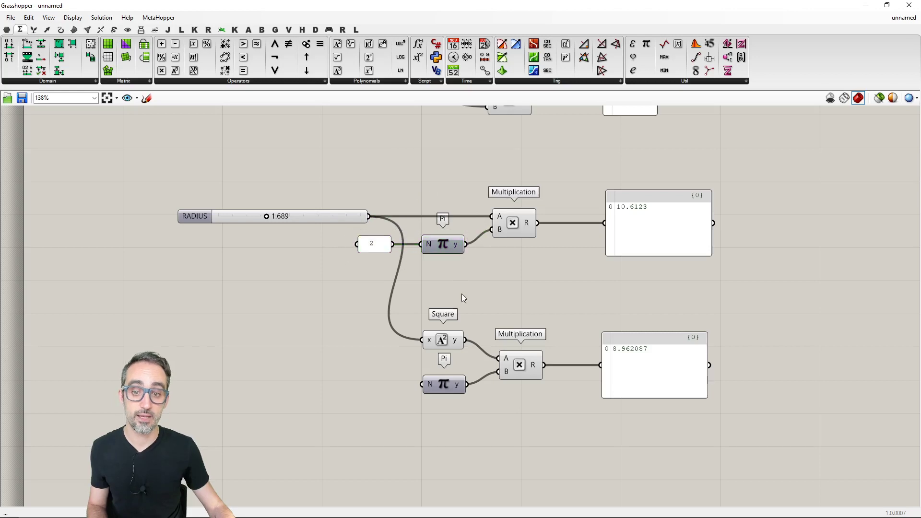
scroll(432, 288, "down", 3)
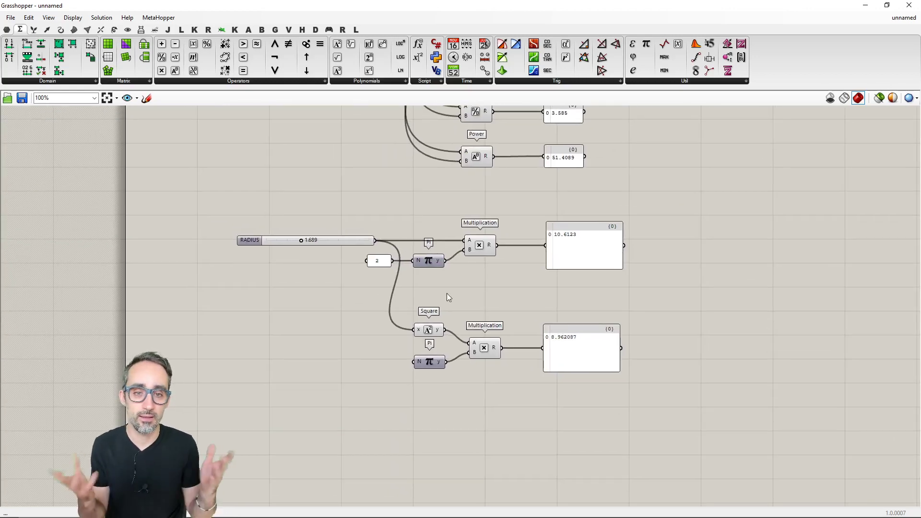